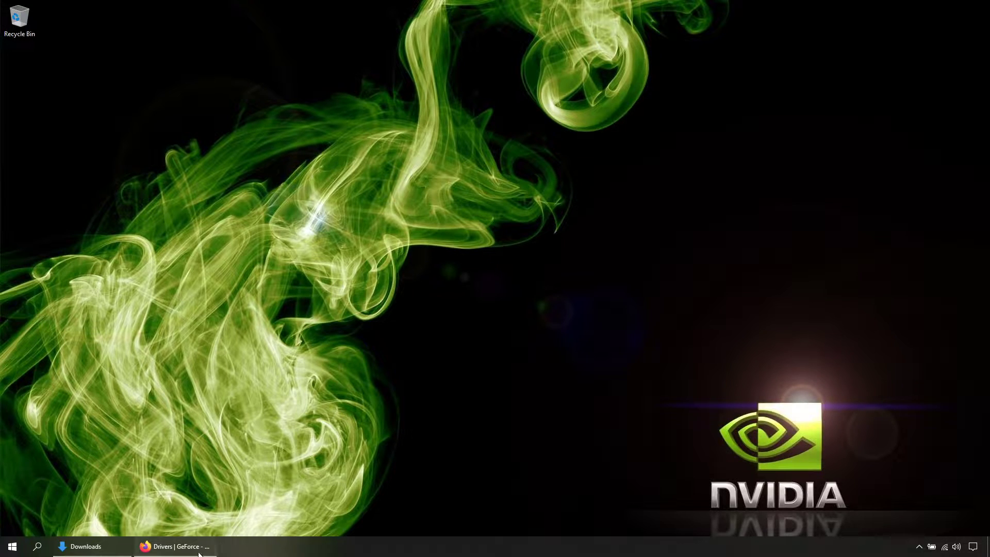
- Restore the Firefox 'Drivers | GeForce' window from the taskbar
{"action": "left_click", "coordinate": [175, 546]}
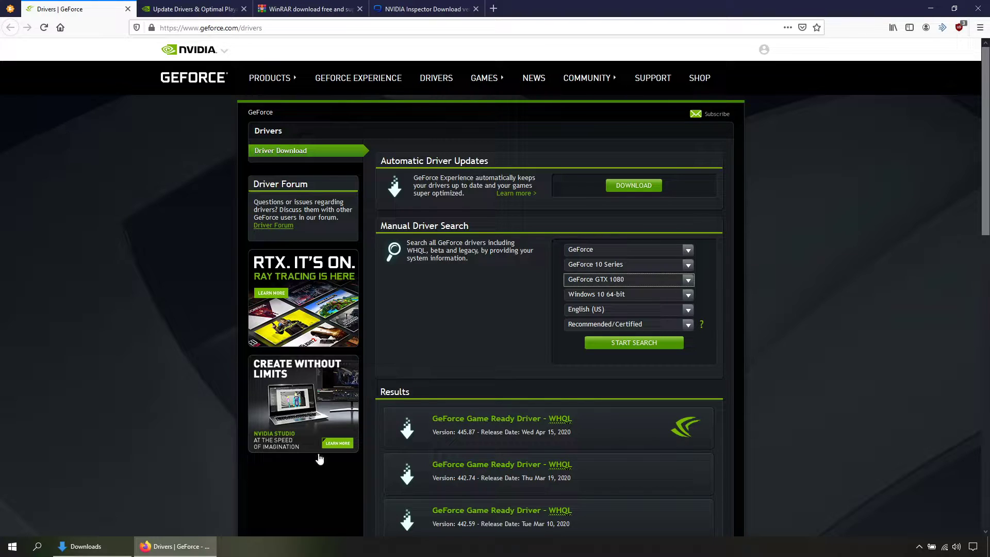
{"action": "right_click", "coordinate": [397, 551]}
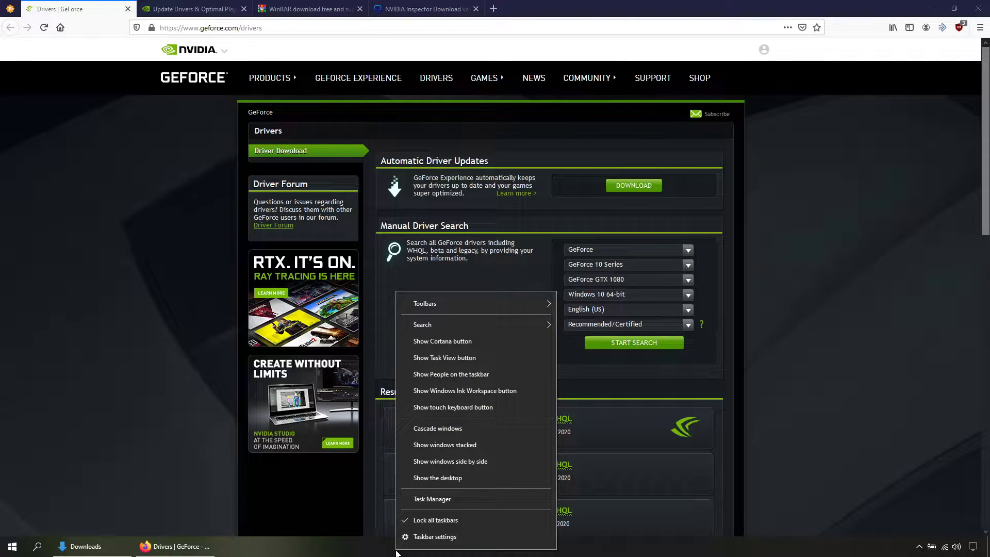
{"action": "left_click", "coordinate": [432, 499]}
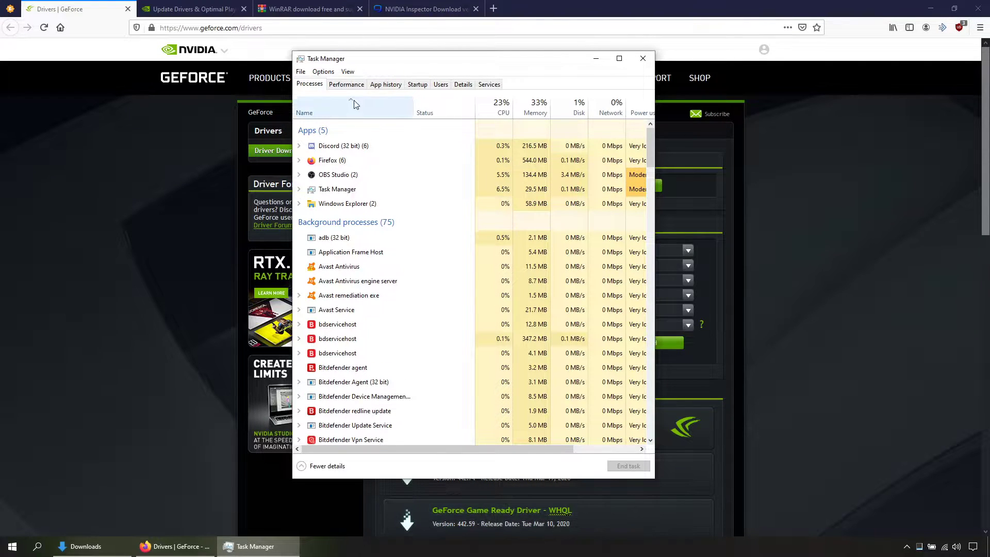
{"action": "left_click", "coordinate": [346, 84]}
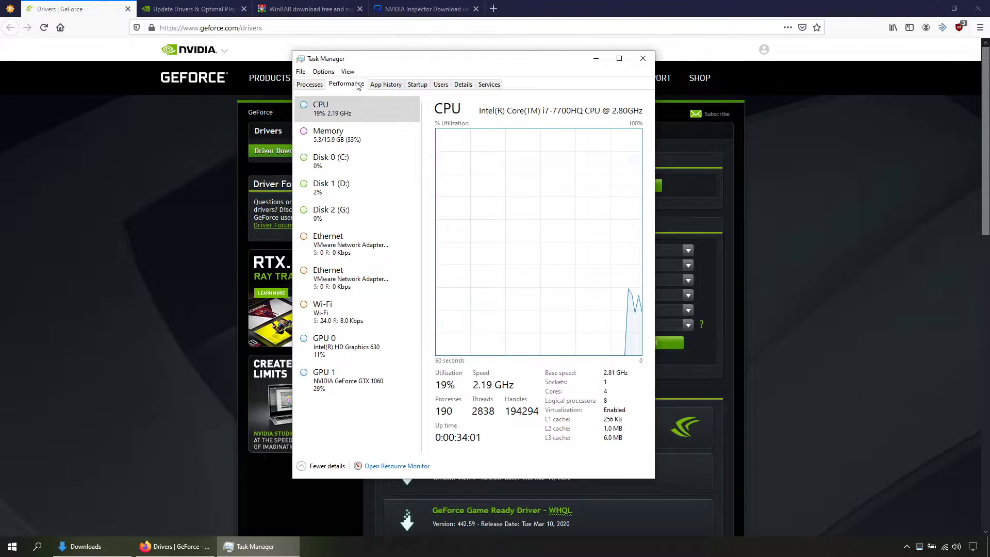
{"action": "left_click", "coordinate": [357, 390]}
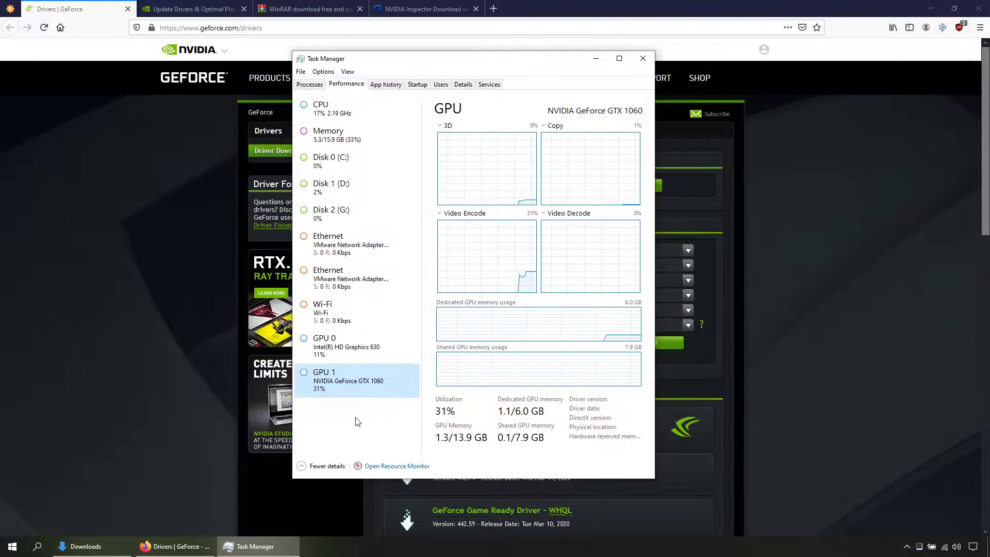
{"action": "left_click", "coordinate": [647, 59]}
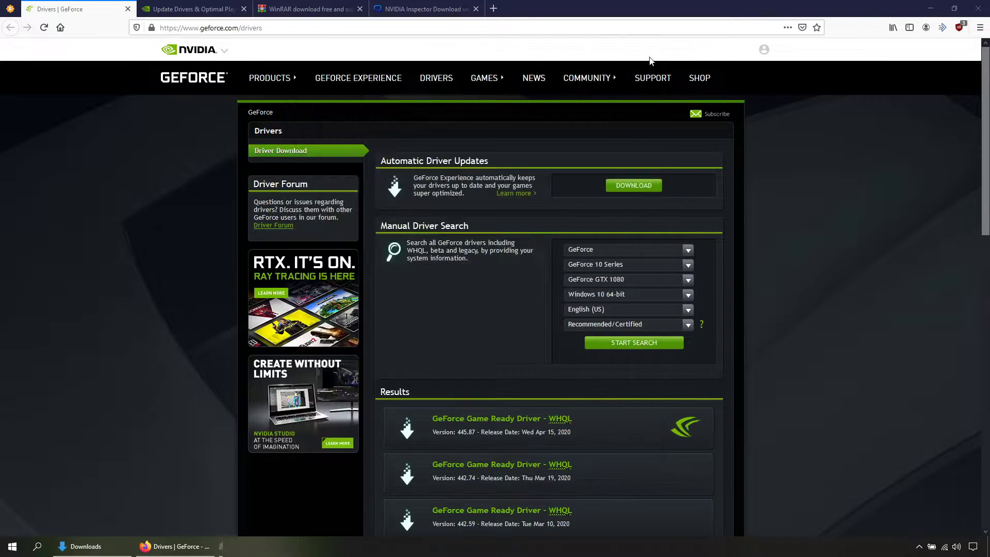
- Search drivers for GeForce GTX 1060 on Windows 10 64-bit with Recommended/Certified download type
{"action": "left_click", "coordinate": [678, 281]}
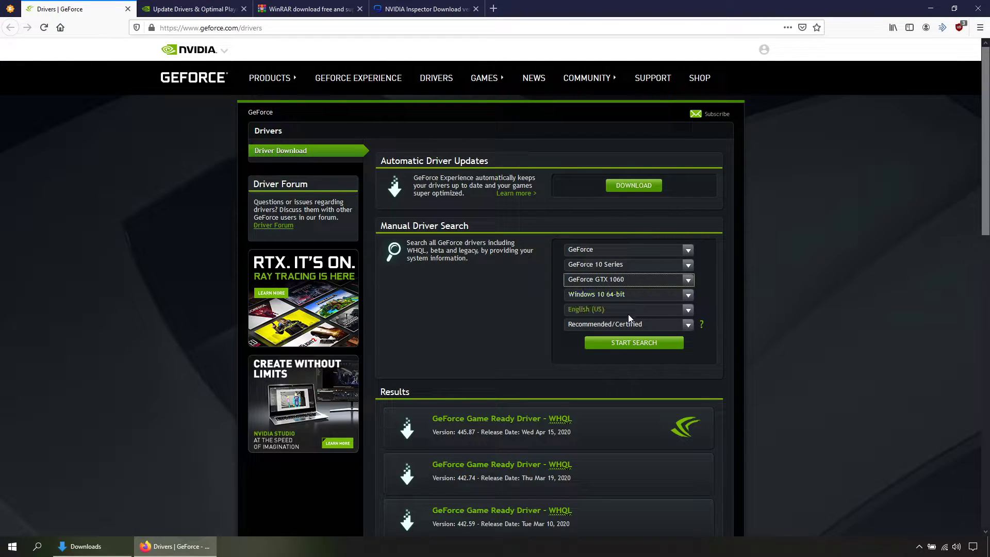
{"action": "left_click", "coordinate": [682, 324]}
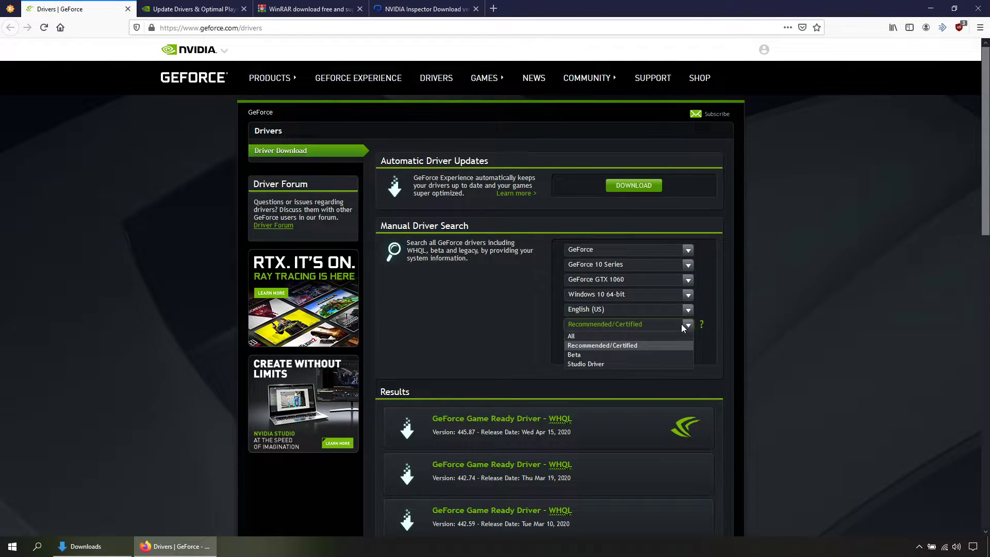
{"action": "left_click", "coordinate": [598, 345]}
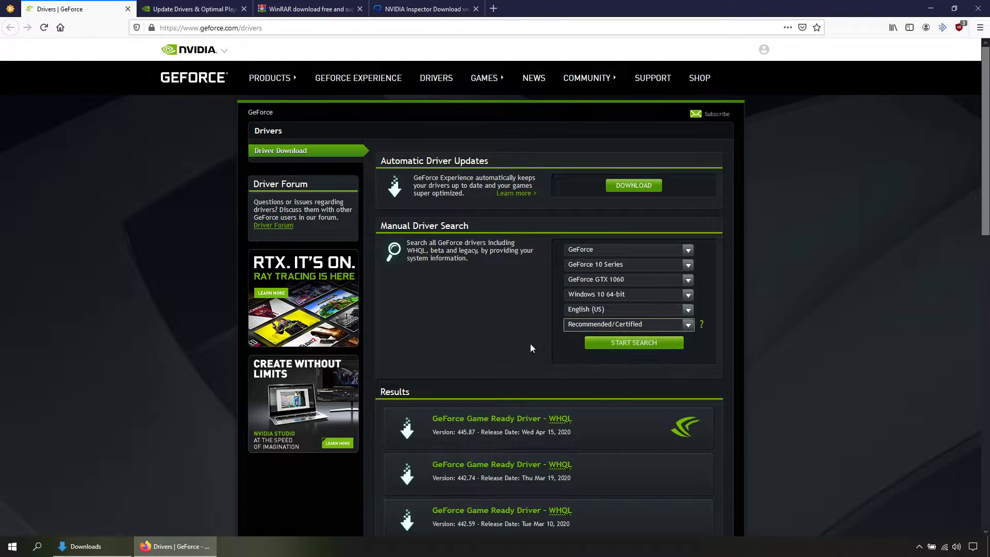
{"action": "left_click", "coordinate": [653, 342]}
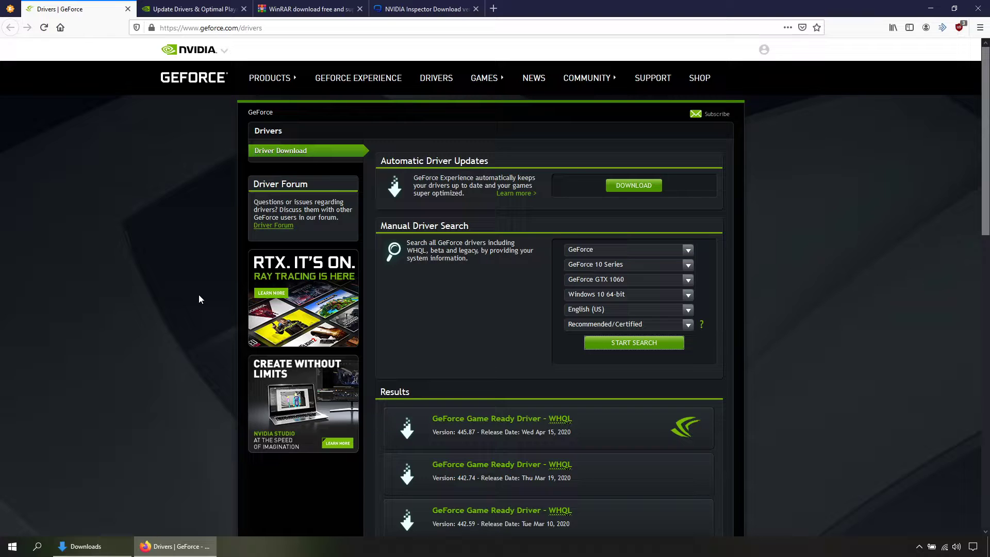
- Download and save the GeForce Experience installer, then open the Downloads folder
{"action": "left_click", "coordinate": [190, 9]}
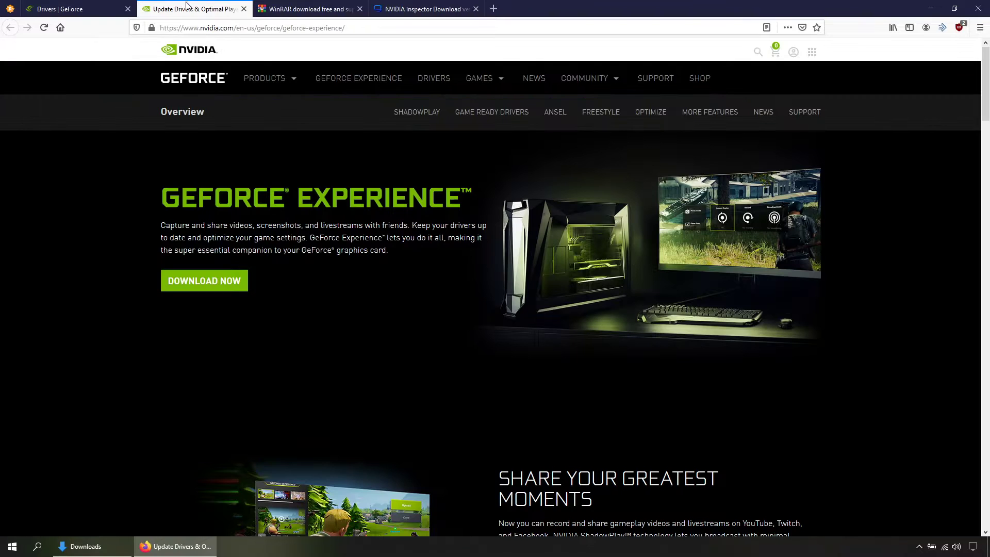
{"action": "left_click", "coordinate": [175, 290]}
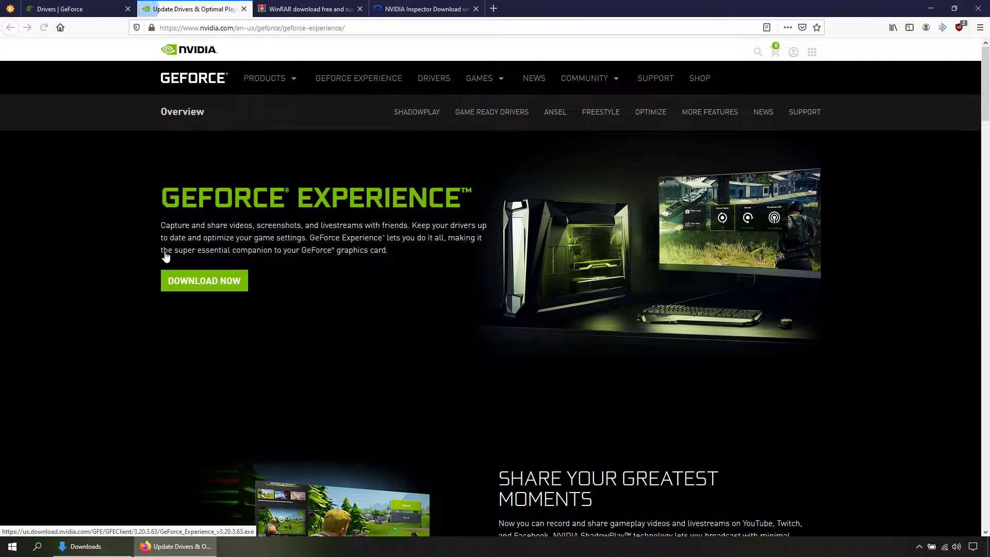
{"action": "left_click", "coordinate": [155, 87]}
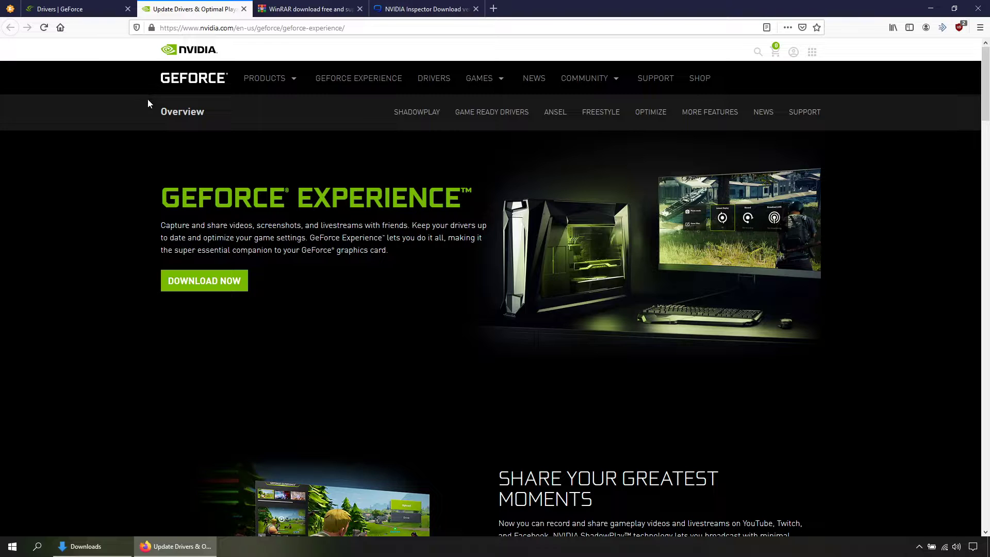
{"action": "left_click", "coordinate": [175, 546]}
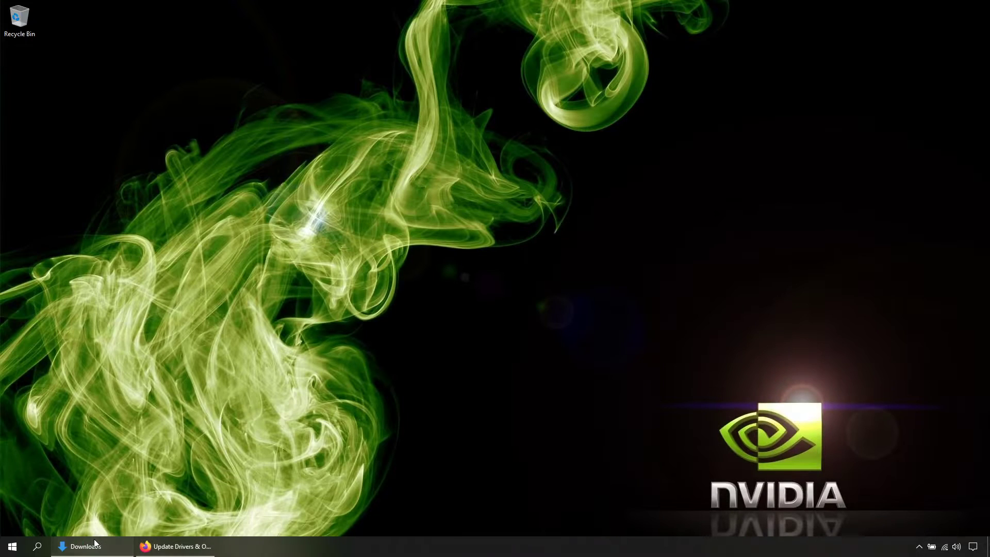
{"action": "left_click", "coordinate": [94, 544]}
- Run GeForce_Experience_v3.20.3.63 from Downloads and agree to install it
{"action": "double_click", "coordinate": [358, 213]}
{"action": "right_click", "coordinate": [358, 213]}
{"action": "left_click", "coordinate": [371, 213]}
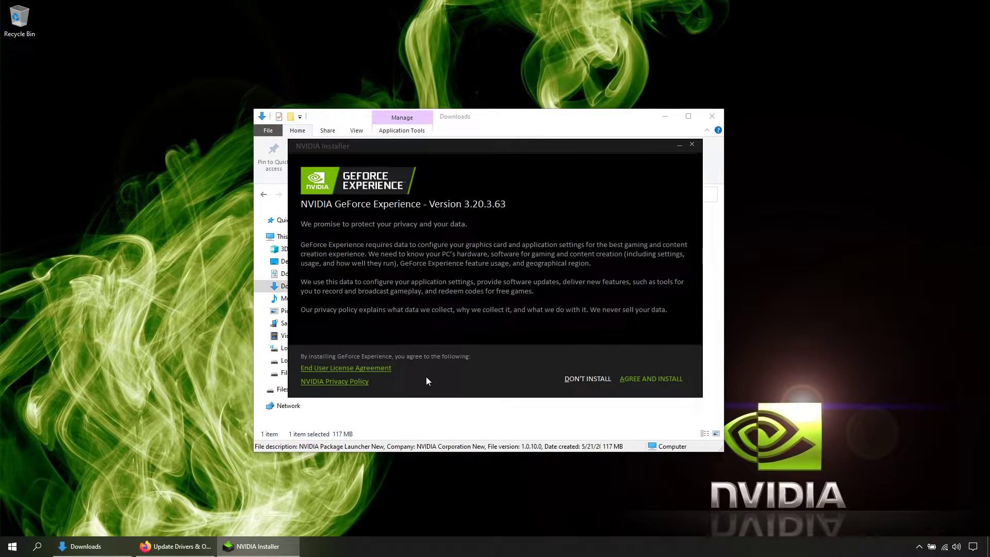
{"action": "left_click", "coordinate": [654, 381]}
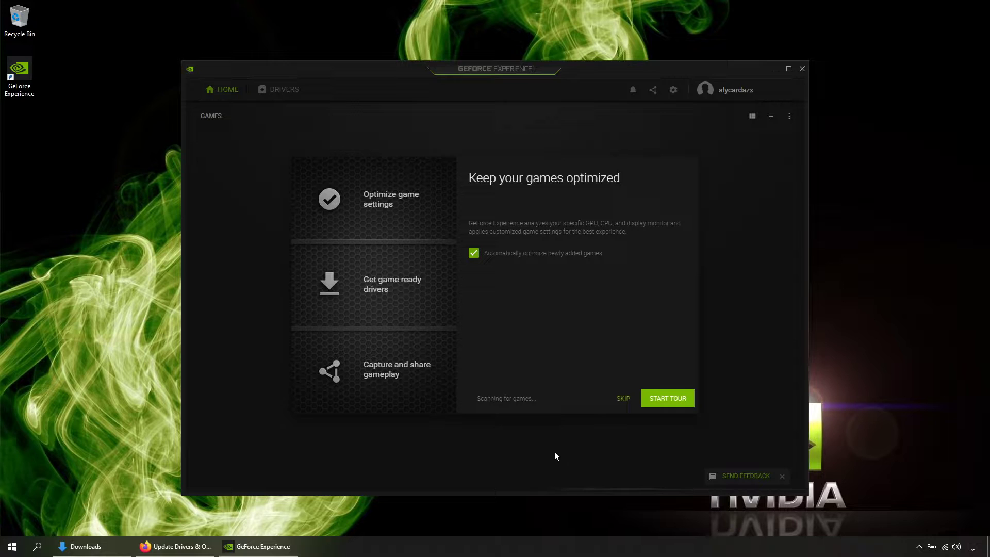
- Disable auto-optimizing new games, confirm driver 445.87 on the Drivers tab, and close GeForce Experience
{"action": "left_click", "coordinate": [474, 253]}
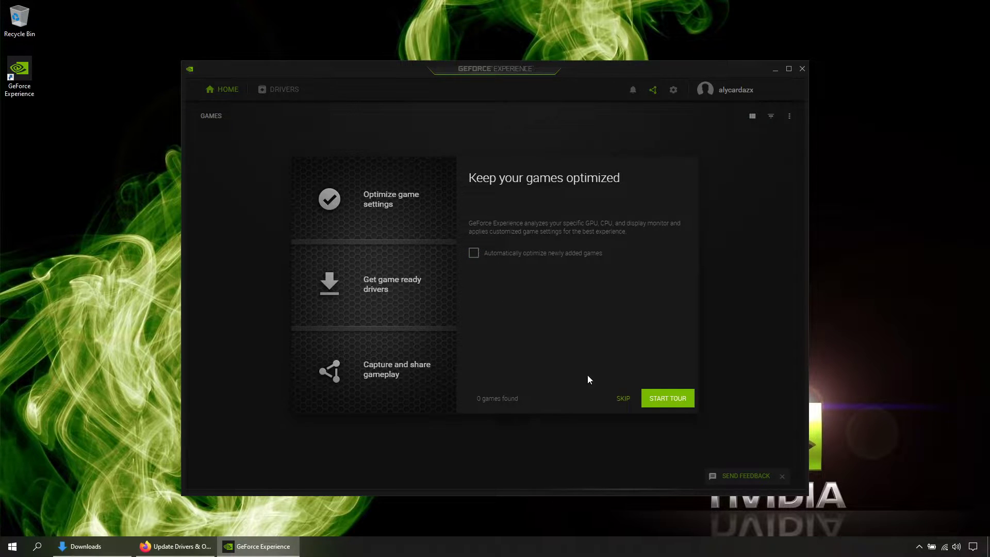
{"action": "left_click", "coordinate": [624, 398]}
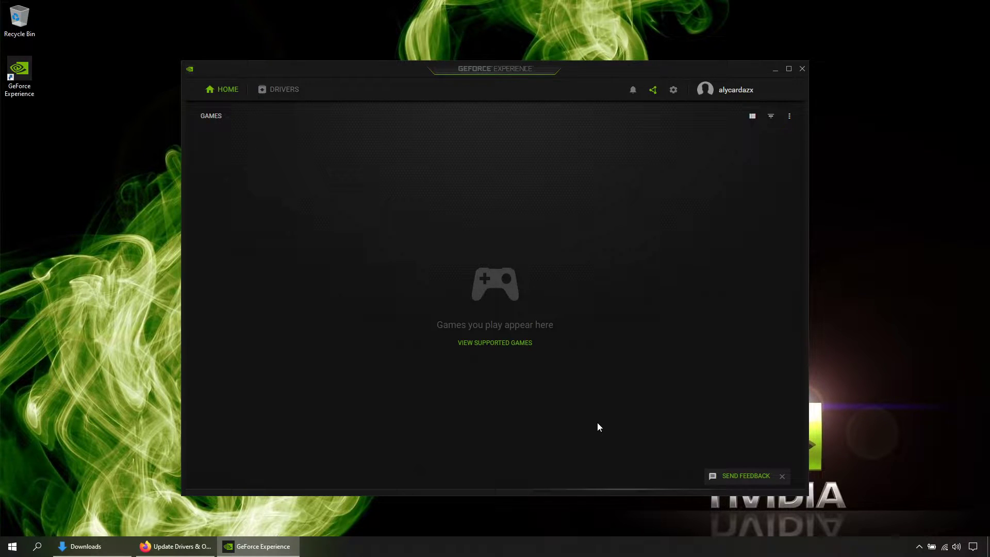
{"action": "left_click", "coordinate": [290, 92]}
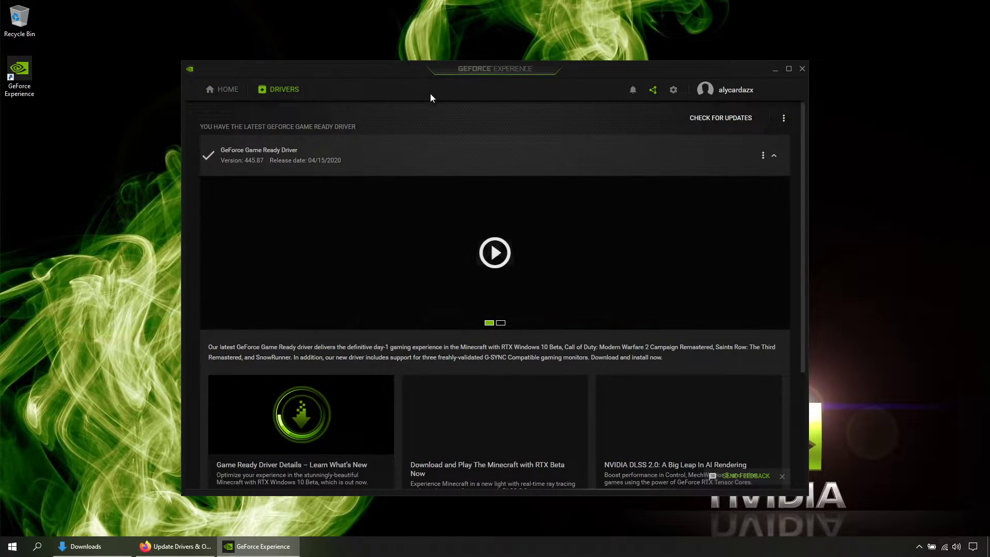
{"action": "left_click", "coordinate": [781, 185]}
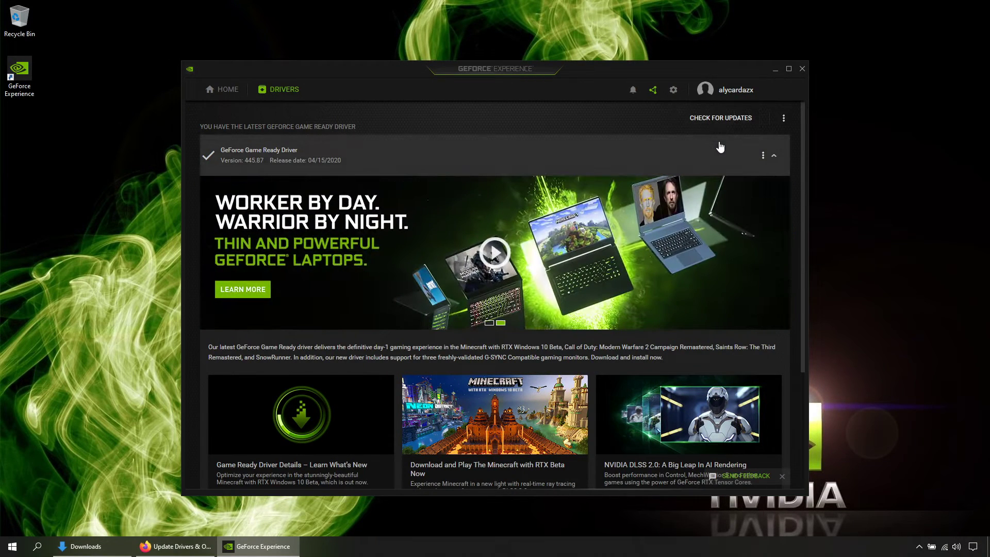
{"action": "left_click", "coordinate": [803, 68]}
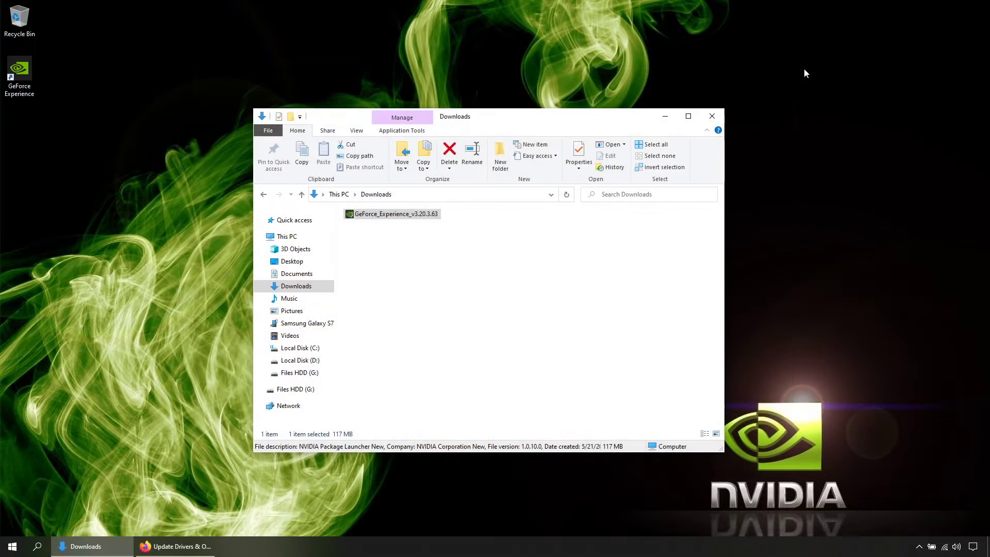
- Open NVIDIA Control Panel and apply an image preference emphasizing full Performance
{"action": "right_click", "coordinate": [766, 197]}
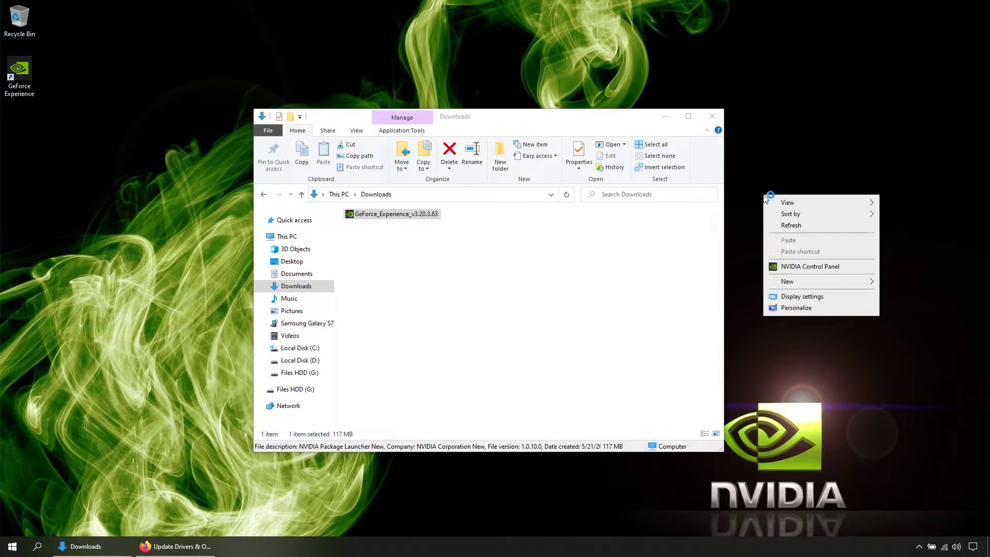
{"action": "left_click", "coordinate": [860, 268]}
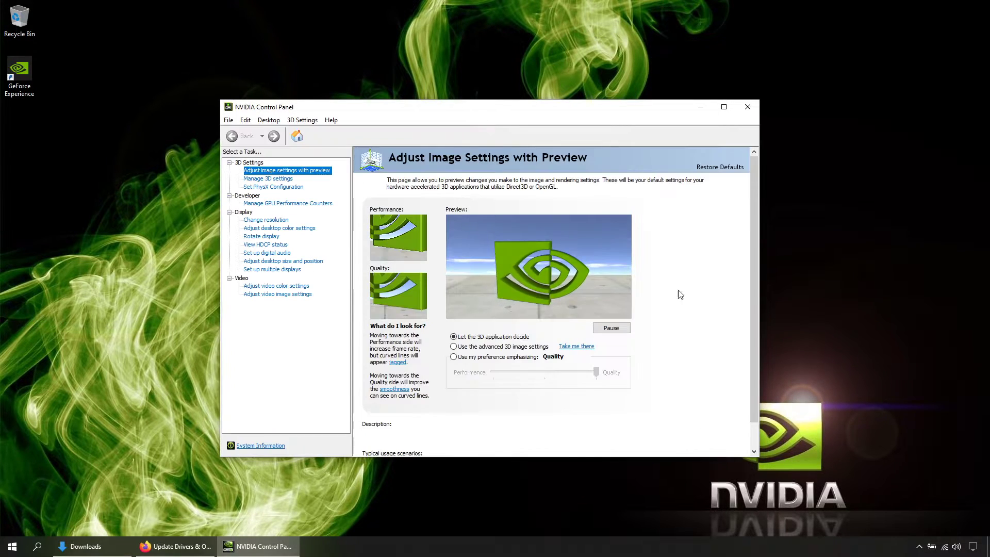
{"action": "left_click", "coordinate": [609, 331]}
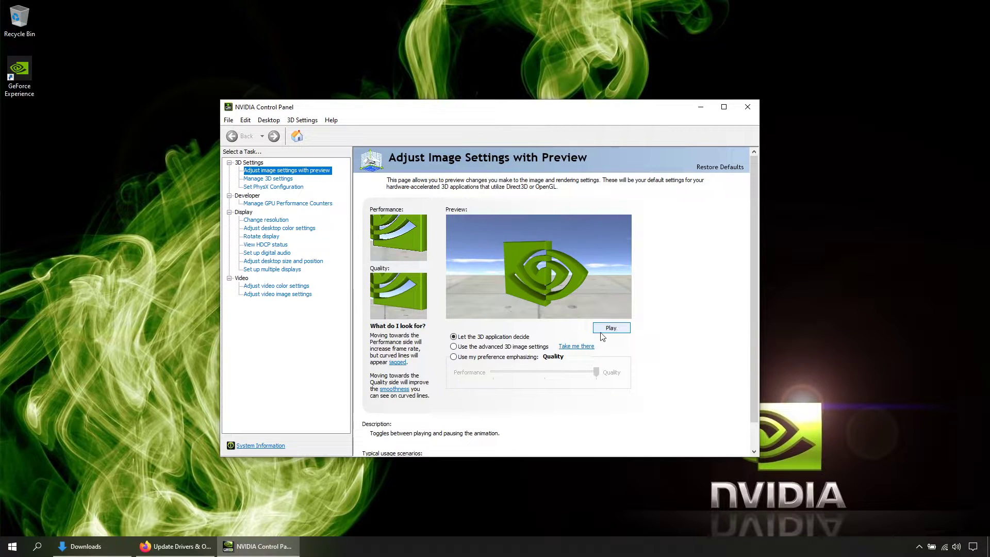
{"action": "left_click", "coordinate": [468, 357]}
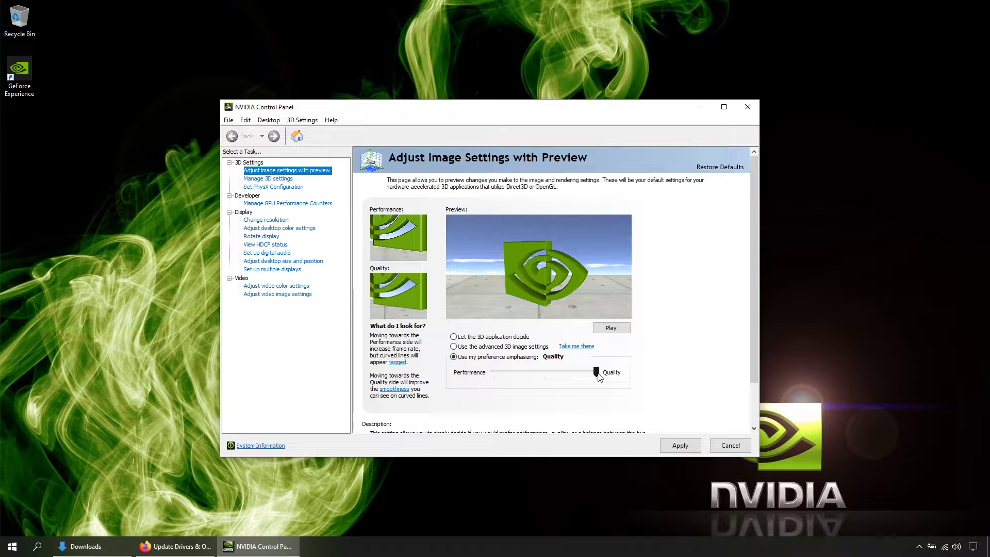
{"action": "left_click_drag", "start_coordinate": [596, 372], "coordinate": [493, 371]}
{"action": "left_click", "coordinate": [680, 445]}
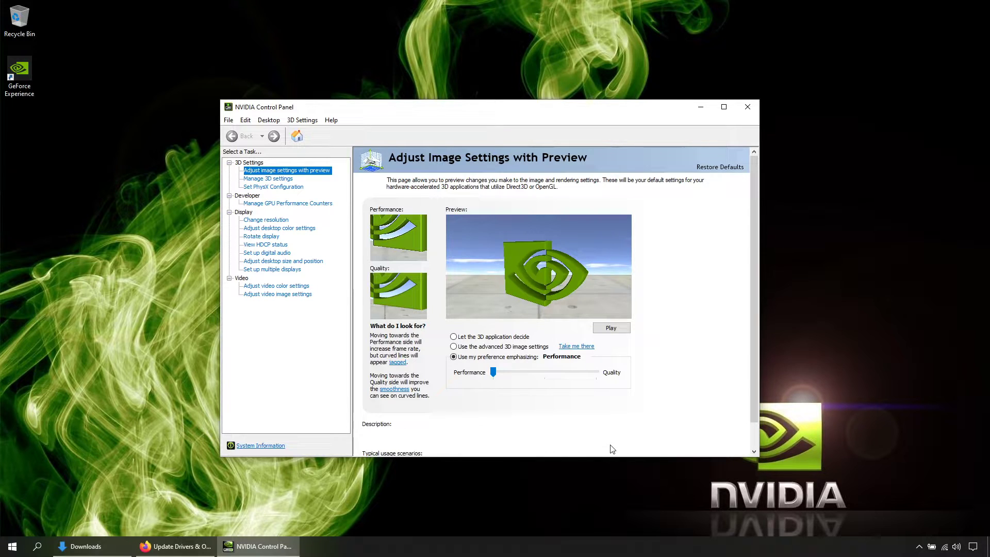
{"action": "left_click", "coordinate": [283, 179]}
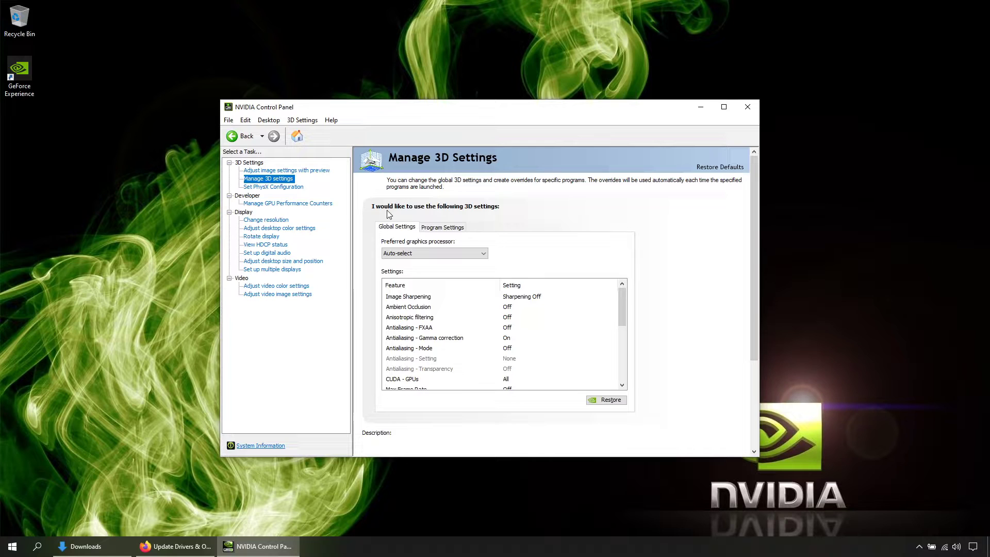
- Prefer the high-performance NVIDIA processor and enable Image Sharpening at 0.50 with ignore film grain 0.00
{"action": "left_click", "coordinate": [420, 255]}
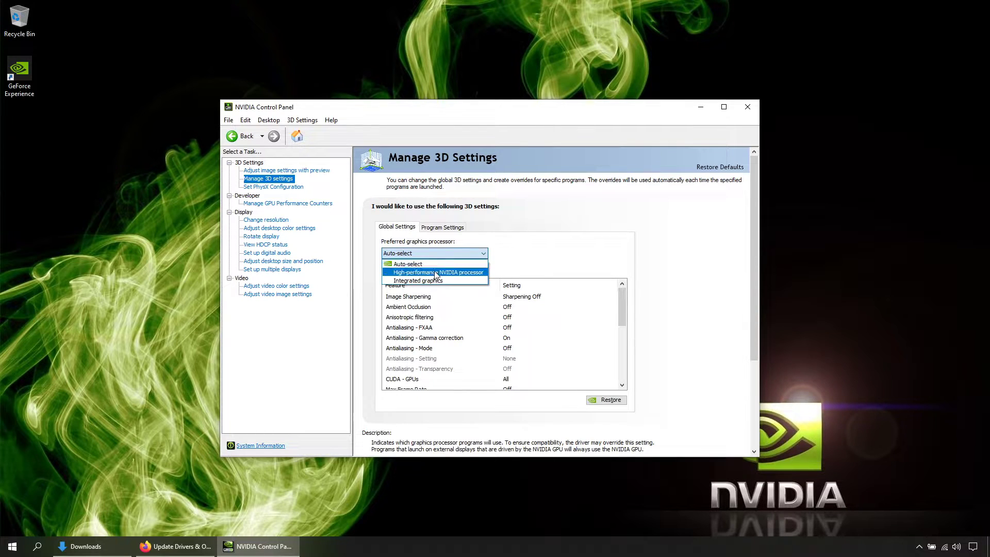
{"action": "left_click", "coordinate": [462, 272]}
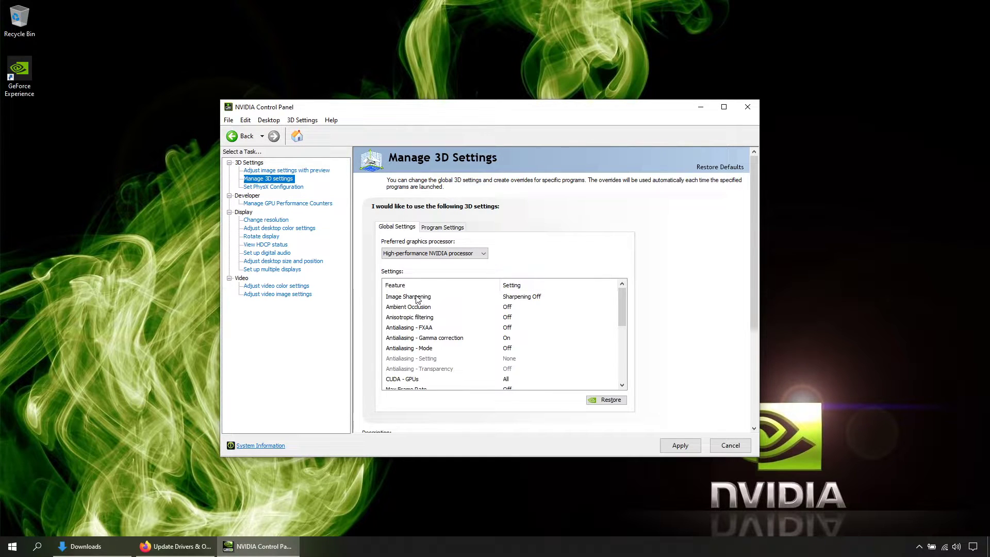
{"action": "left_click", "coordinate": [524, 297]}
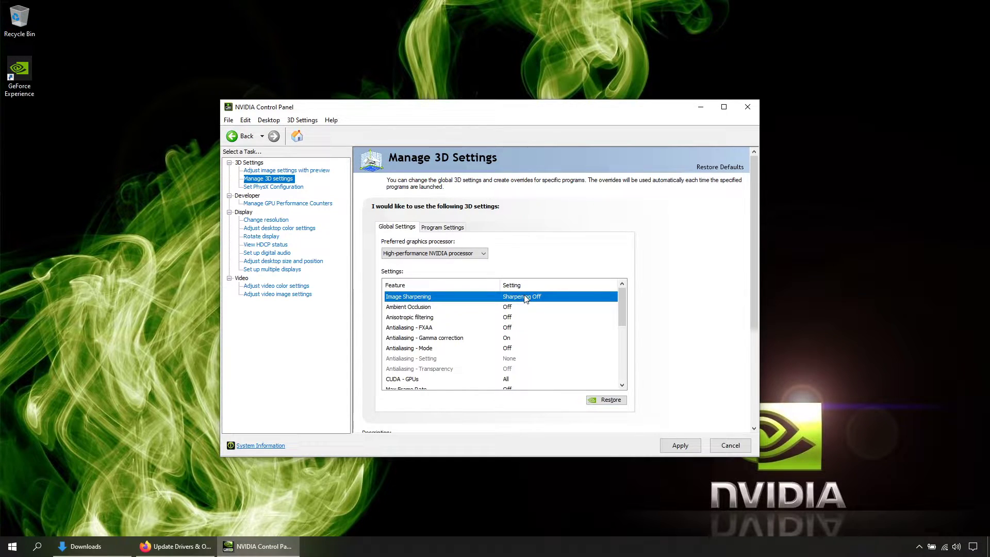
{"action": "left_click", "coordinate": [525, 298]}
{"action": "left_click", "coordinate": [519, 335]}
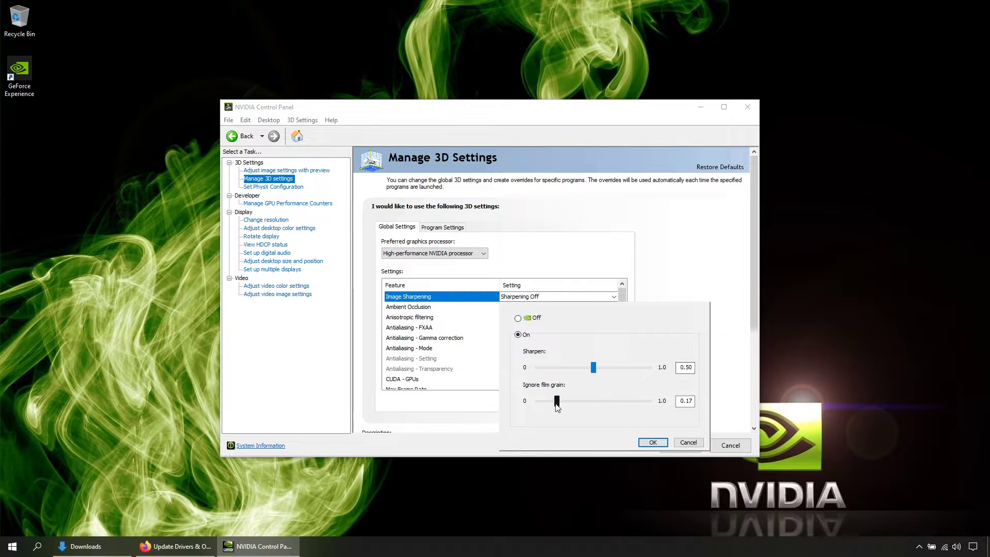
{"action": "left_click_drag", "start_coordinate": [553, 402], "coordinate": [527, 399]}
{"action": "left_click", "coordinate": [652, 442]}
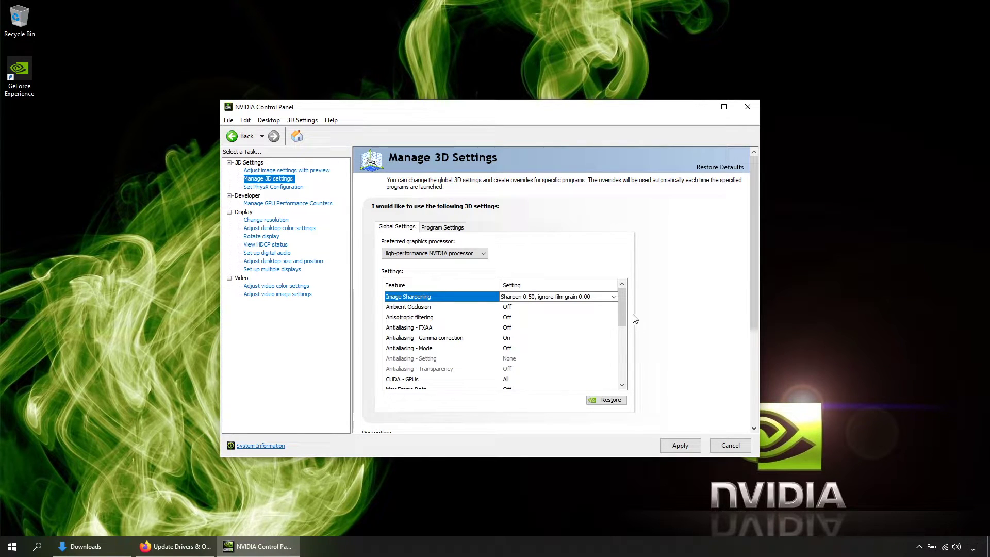
{"action": "left_click", "coordinate": [433, 308]}
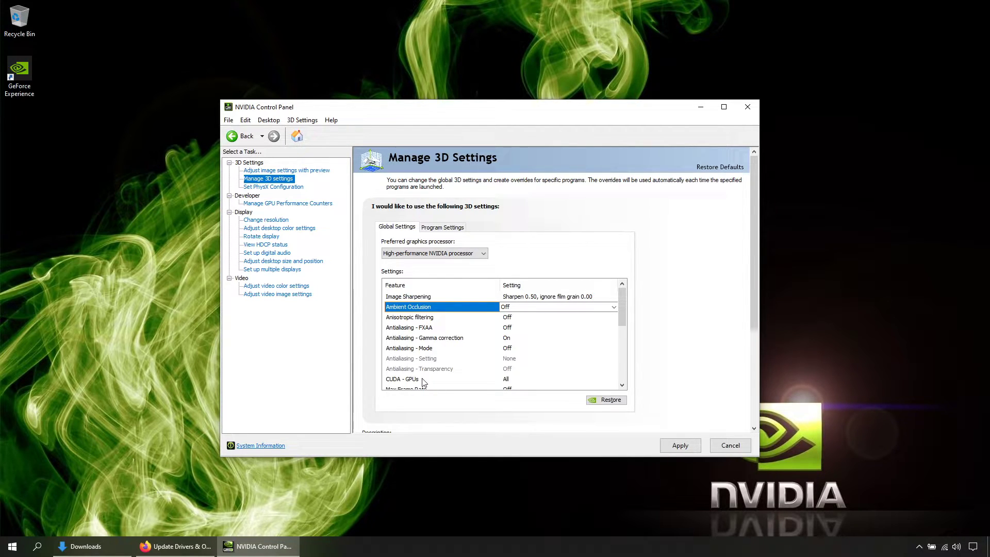
- Keep CUDA - GPUs on all GPUs and leave Max Frame Rate Off
{"action": "left_click", "coordinate": [508, 380]}
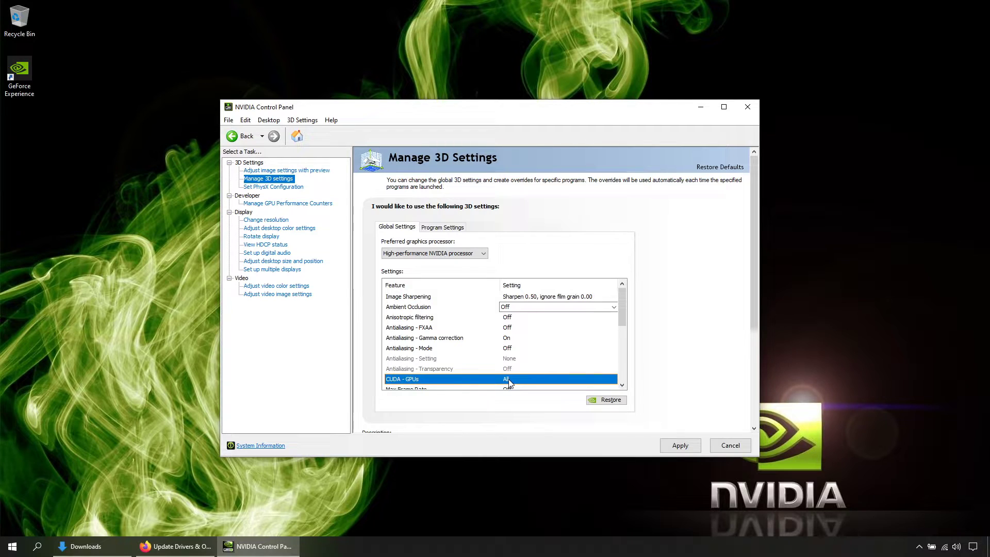
{"action": "left_click", "coordinate": [508, 380]}
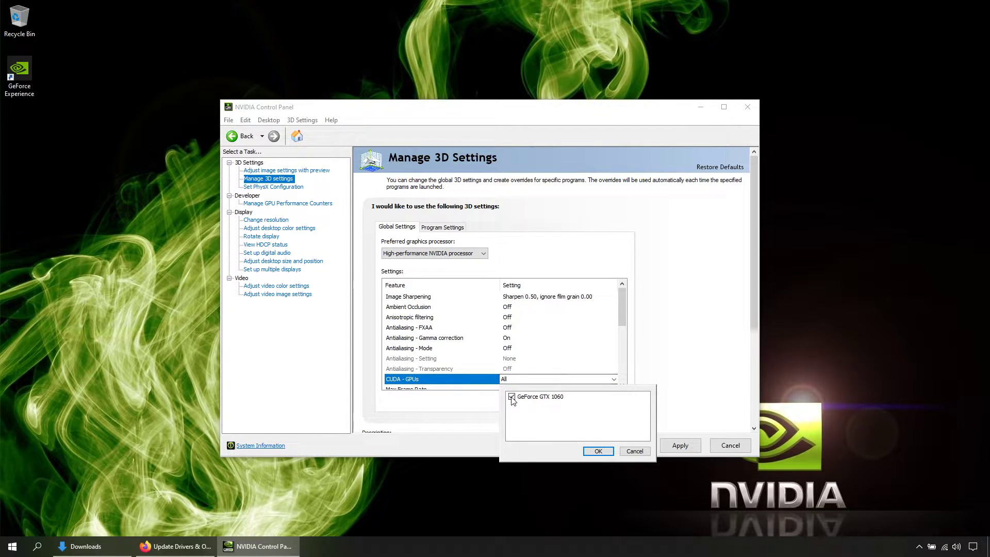
{"action": "left_click", "coordinate": [591, 454]}
{"action": "left_click_drag", "start_coordinate": [622, 310], "coordinate": [626, 341]}
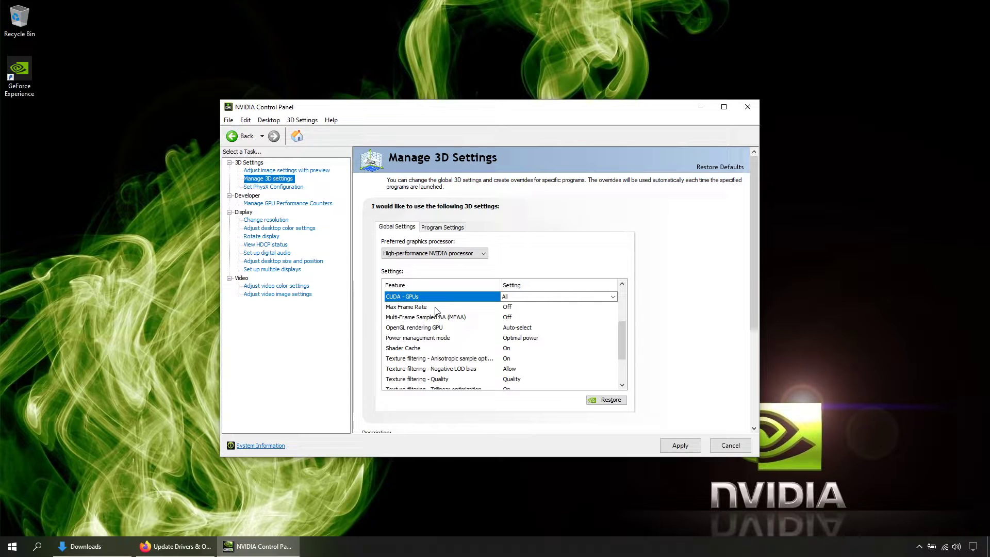
{"action": "left_click", "coordinate": [518, 309]}
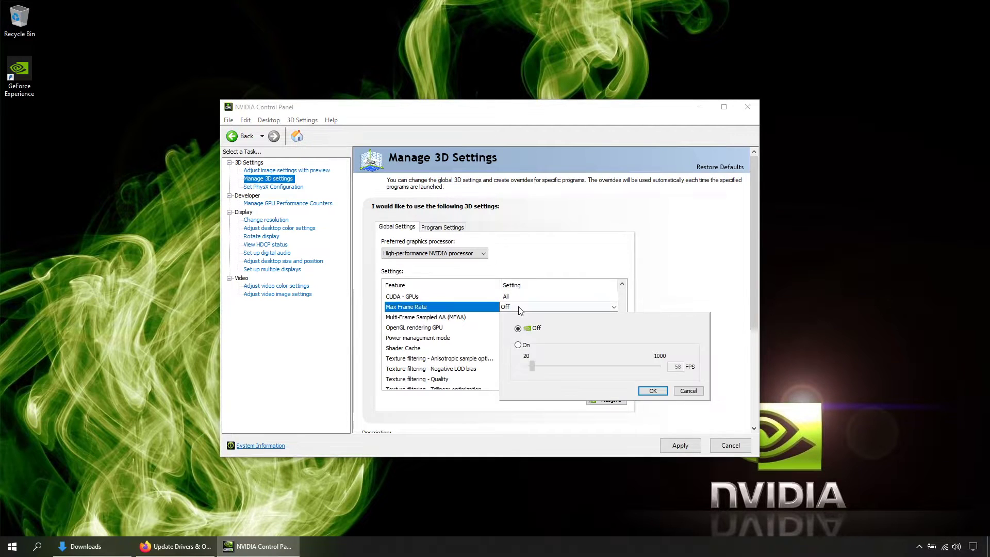
{"action": "left_click", "coordinate": [524, 344]}
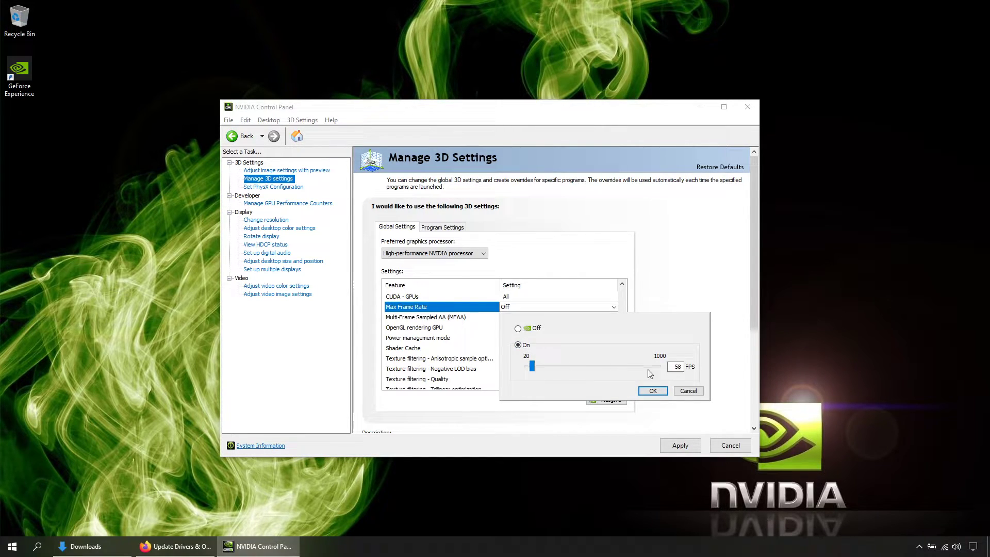
{"action": "left_click", "coordinate": [689, 391]}
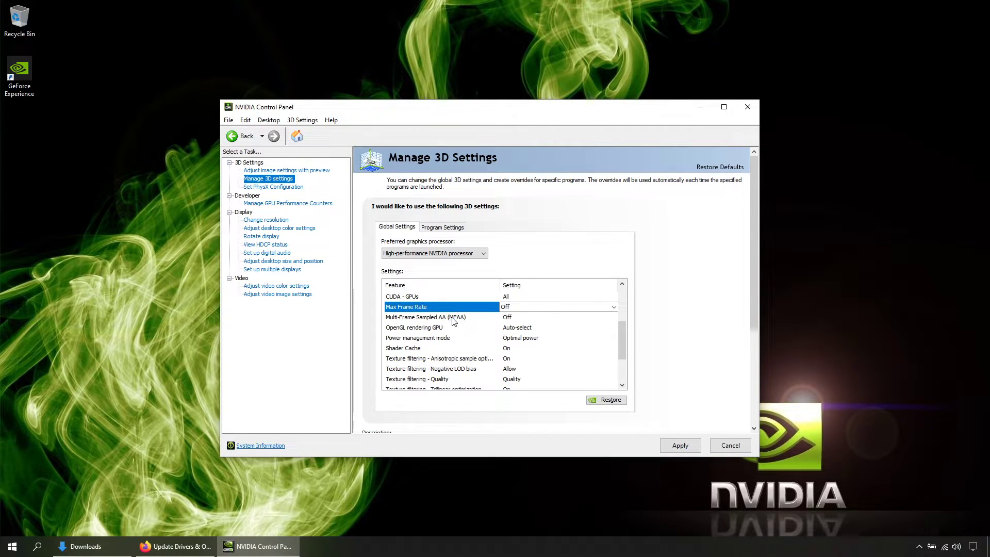
- Set the OpenGL rendering GPU to GeForce GTX 1060
{"action": "left_click", "coordinate": [524, 328]}
{"action": "left_click", "coordinate": [525, 328]}
{"action": "left_click", "coordinate": [528, 347]}
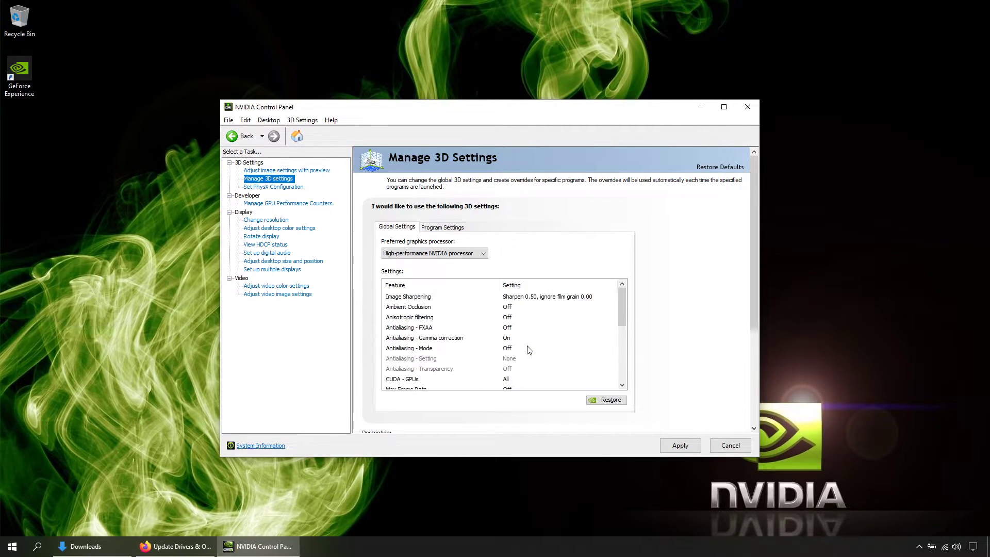
{"action": "scroll", "coordinate": [528, 350], "scroll_direction": "down", "scroll_amount": 1}
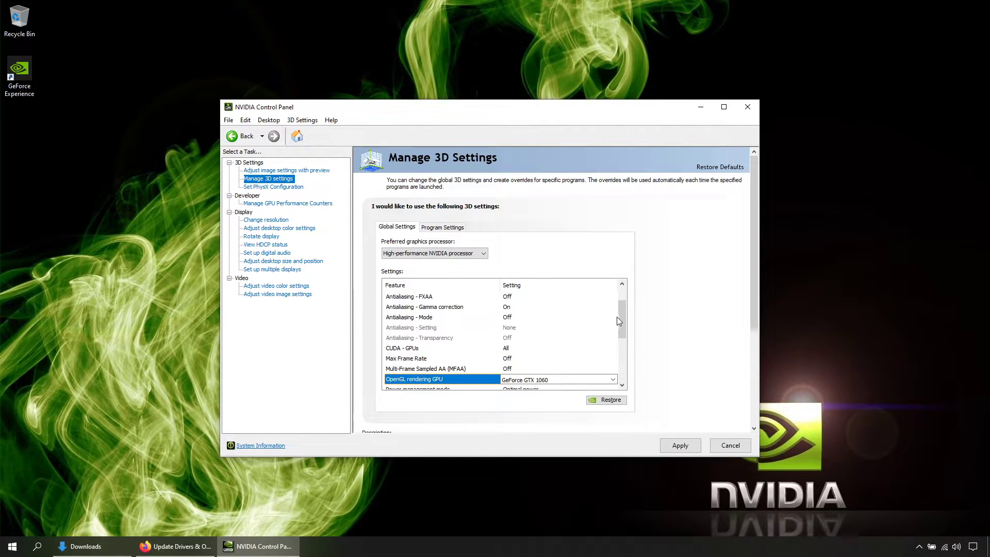
{"action": "left_click_drag", "start_coordinate": [617, 316], "coordinate": [622, 337]}
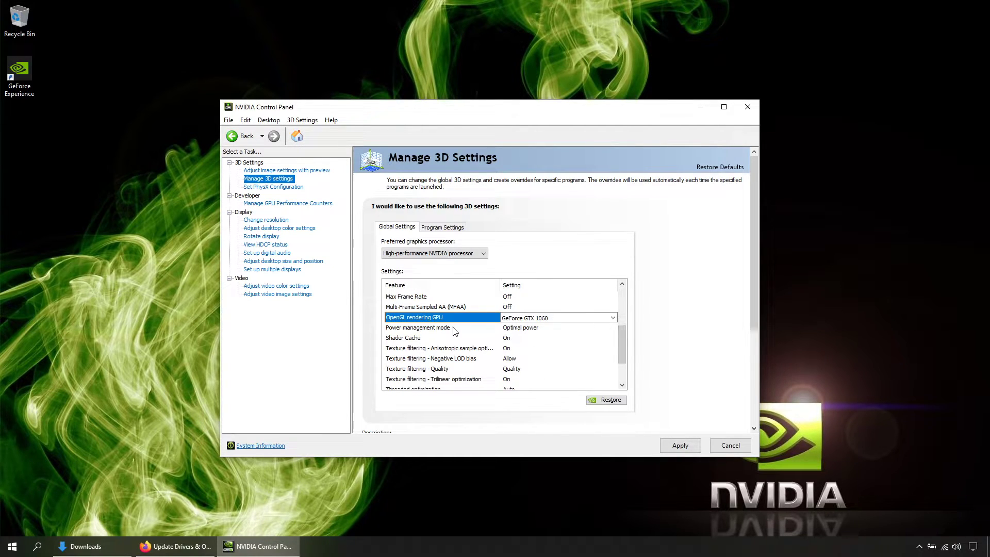
- Set Power management mode to Prefer maximum performance
{"action": "left_click", "coordinate": [544, 331]}
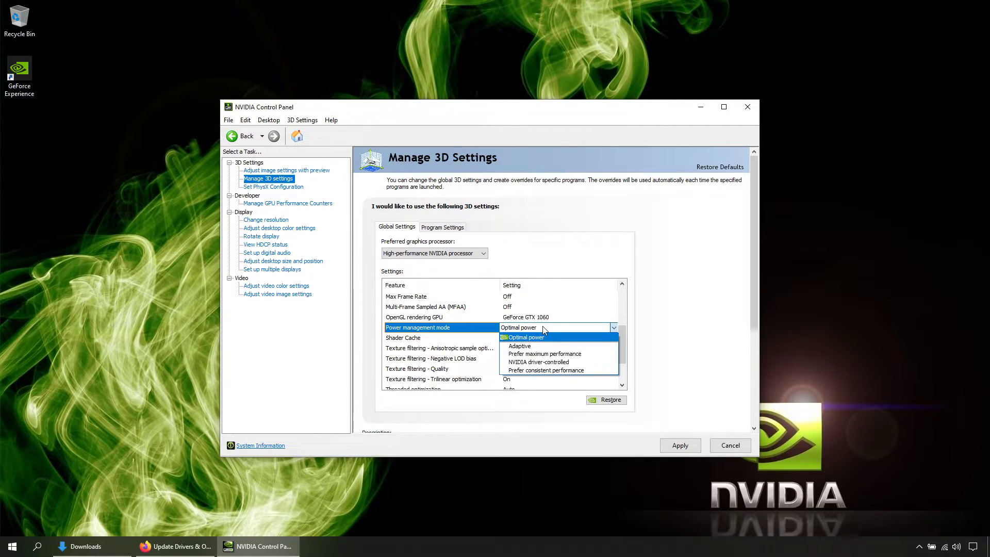
{"action": "left_click", "coordinate": [549, 355]}
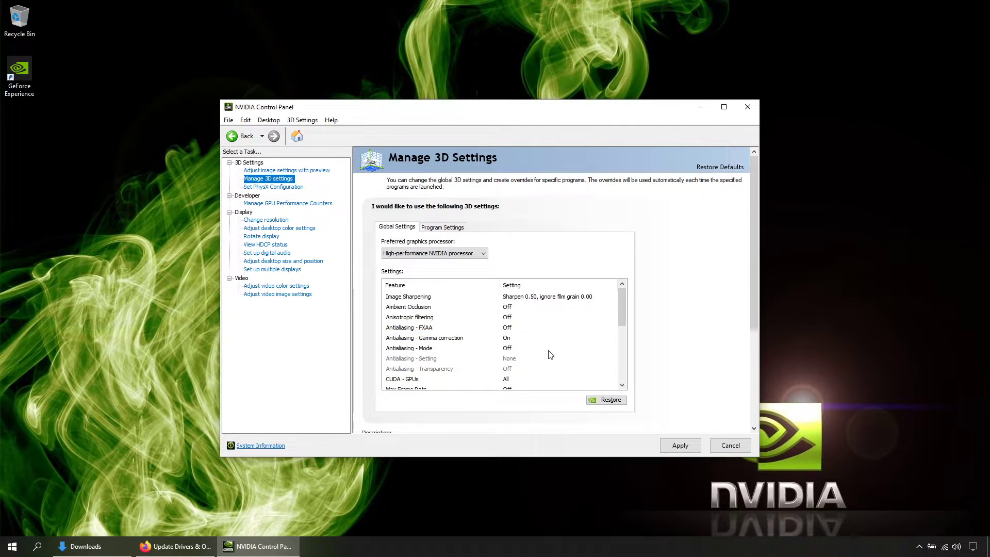
{"action": "left_click_drag", "start_coordinate": [624, 324], "coordinate": [623, 360]}
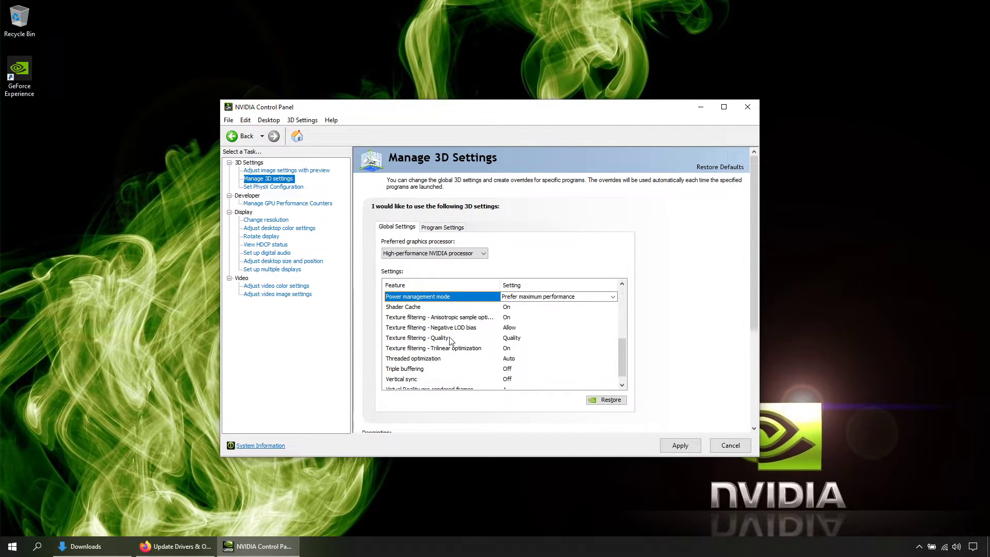
- Set Texture filtering - Quality to High performance
{"action": "left_click", "coordinate": [533, 341]}
{"action": "left_click", "coordinate": [532, 340]}
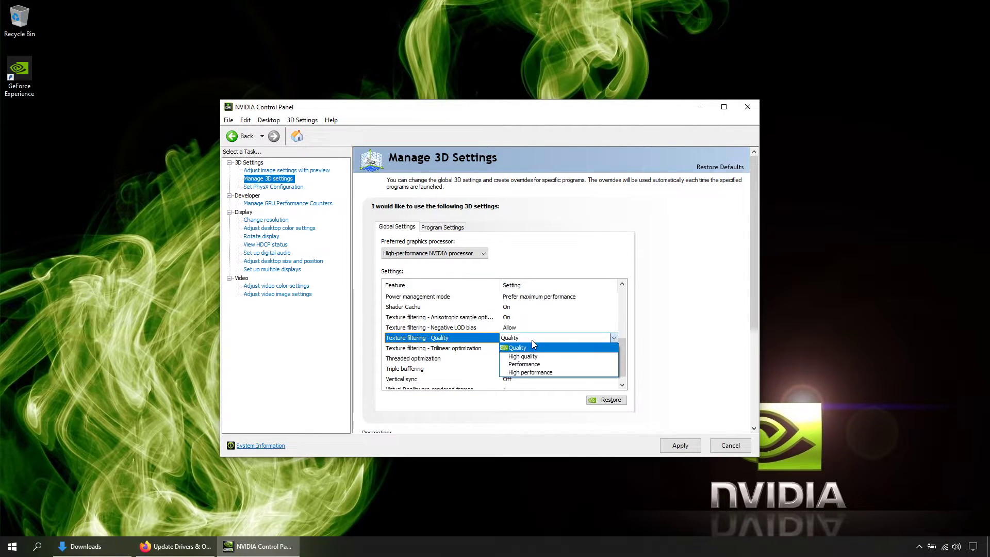
{"action": "left_click", "coordinate": [529, 373]}
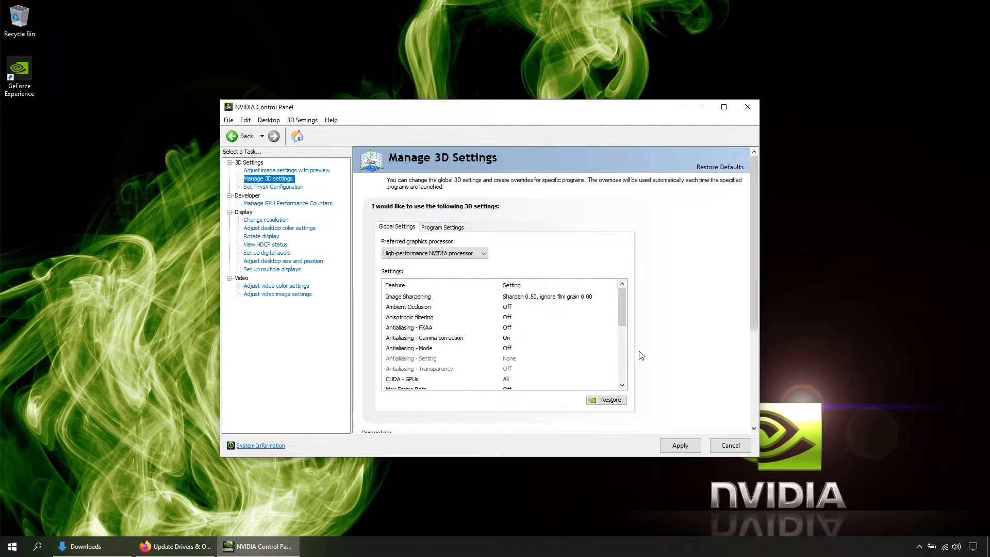
{"action": "left_click_drag", "start_coordinate": [621, 343], "coordinate": [623, 360]}
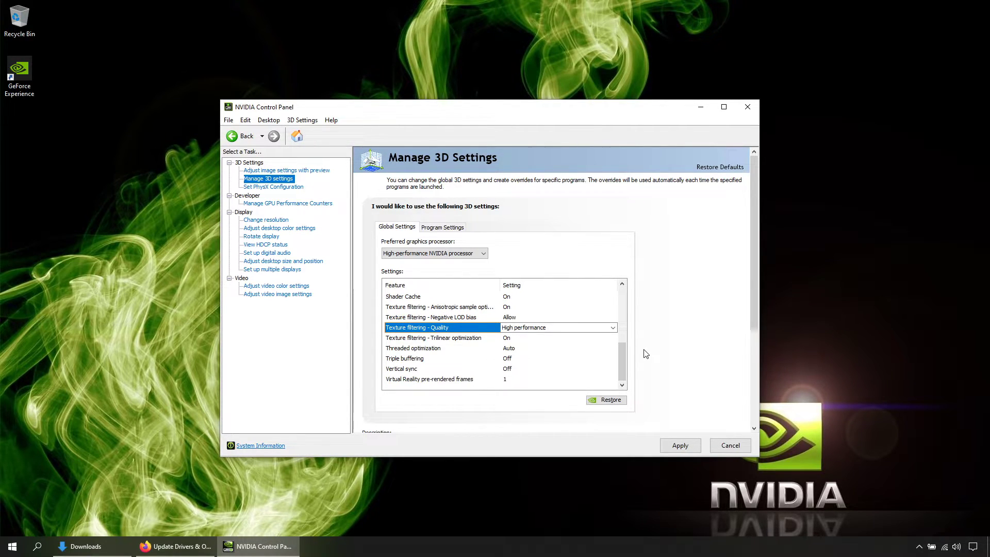
- Turn Texture filtering - Trilinear optimization Off
{"action": "left_click", "coordinate": [518, 341]}
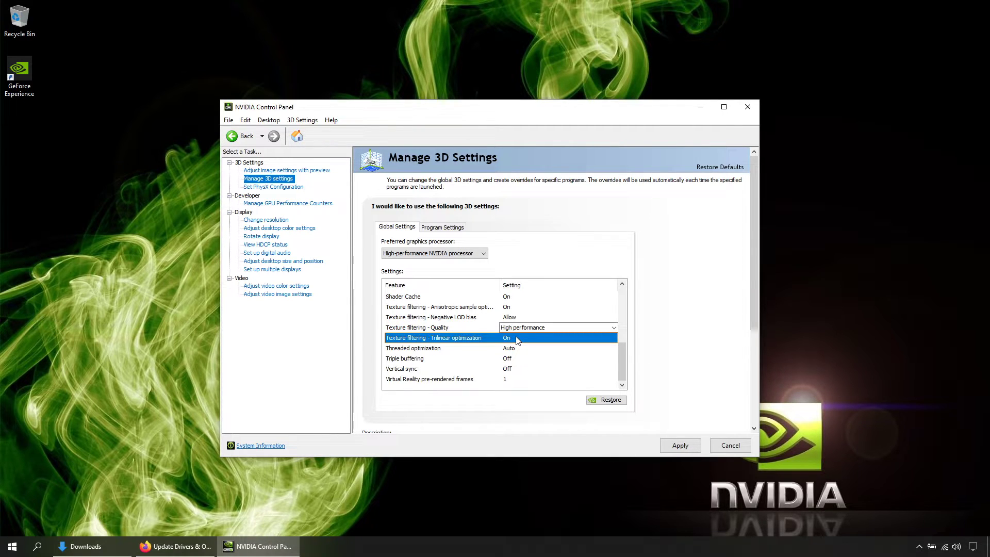
{"action": "left_click", "coordinate": [518, 341]}
{"action": "left_click", "coordinate": [516, 353]}
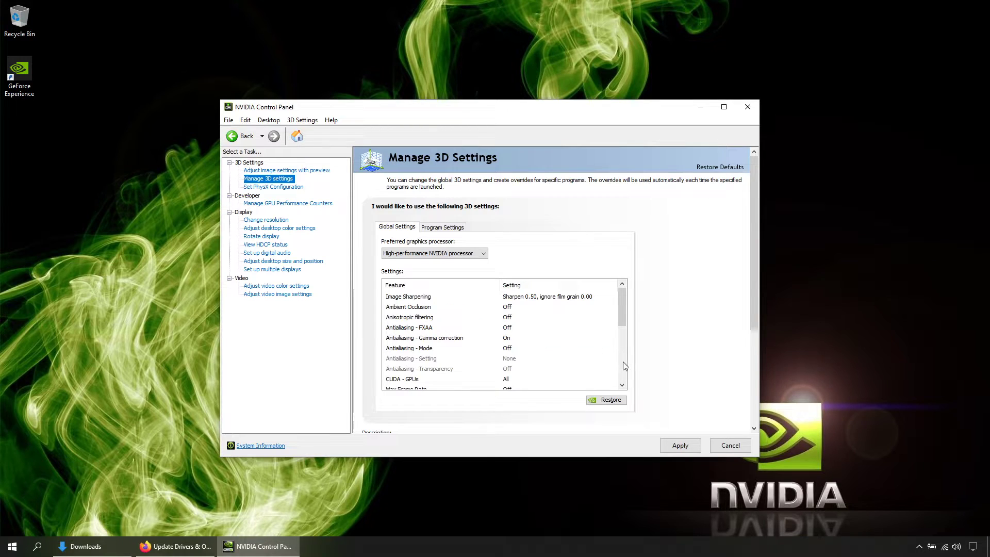
{"action": "scroll", "coordinate": [623, 361], "scroll_direction": "down", "scroll_amount": 7}
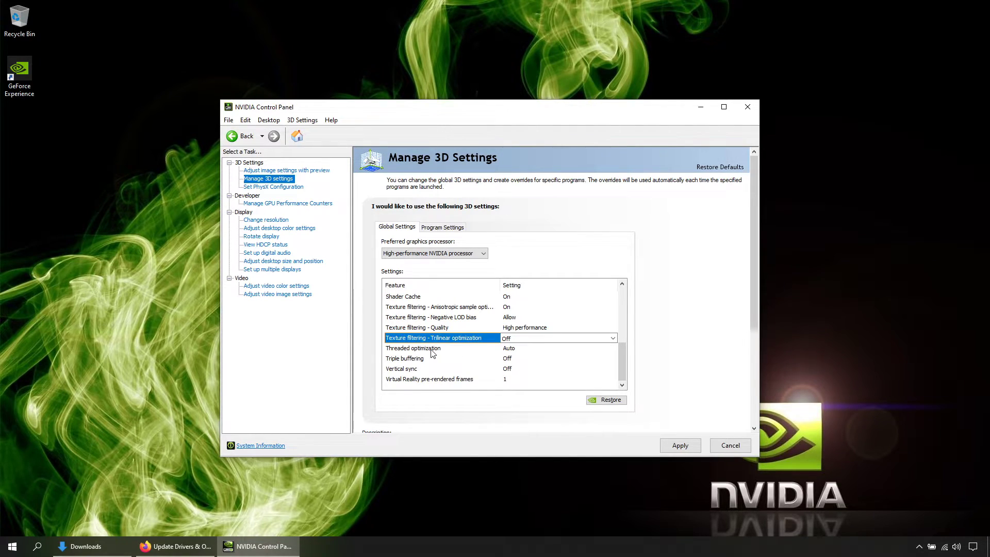
- Turn Threaded optimization On and apply the changed 3D settings
{"action": "left_click", "coordinate": [514, 349]}
{"action": "left_click", "coordinate": [516, 350]}
{"action": "left_click", "coordinate": [521, 376]}
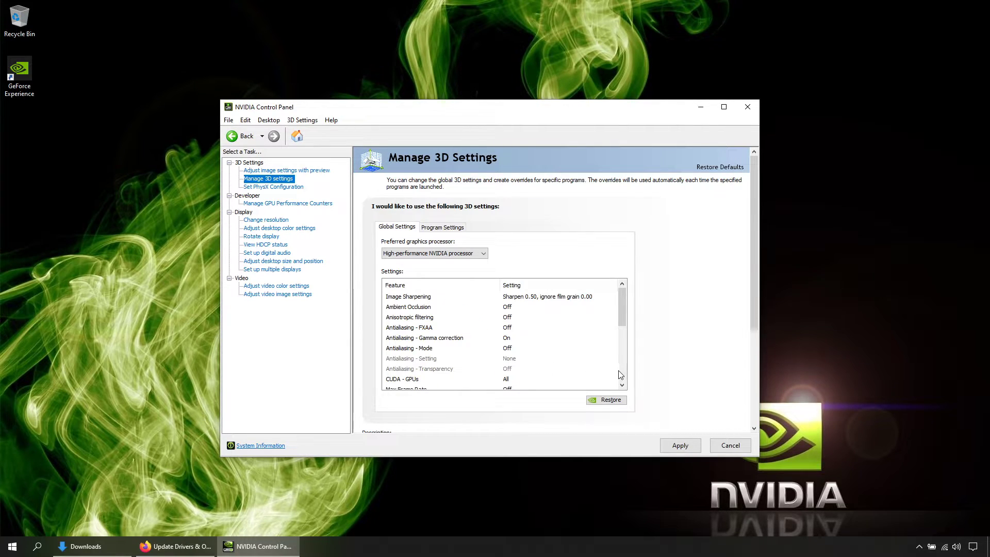
{"action": "scroll", "coordinate": [622, 375], "scroll_direction": "down", "scroll_amount": 6}
{"action": "left_click", "coordinate": [622, 357]}
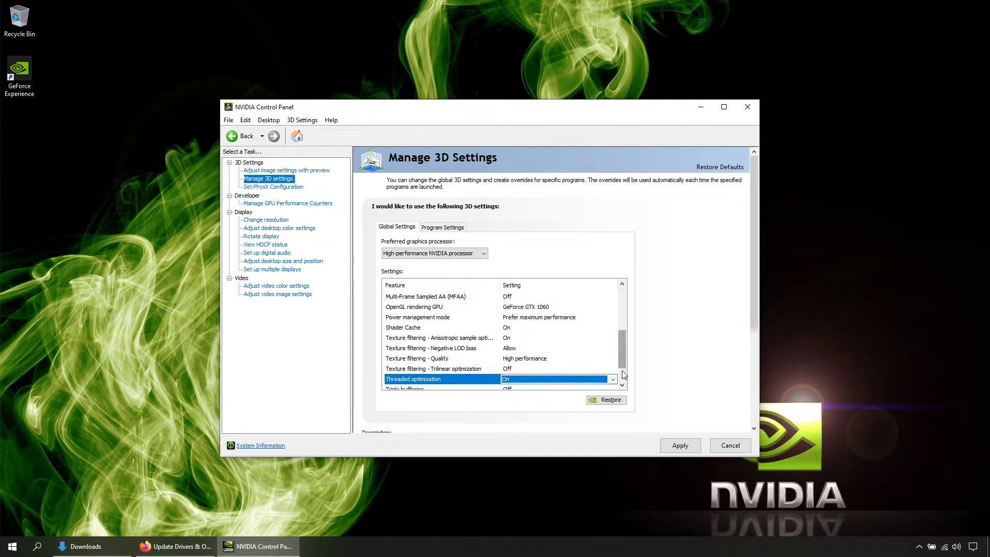
{"action": "scroll", "coordinate": [623, 364], "scroll_direction": "down", "scroll_amount": 1}
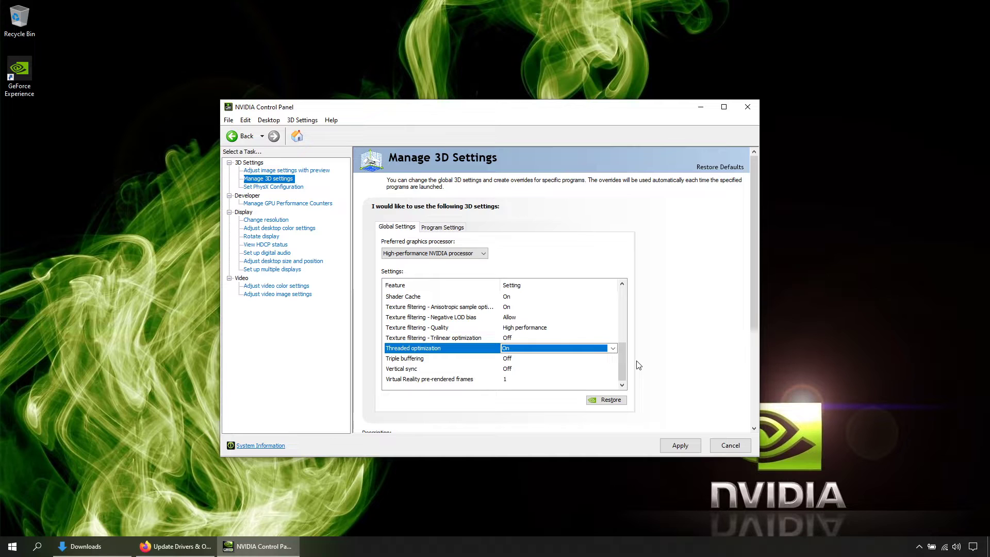
{"action": "left_click", "coordinate": [680, 447]}
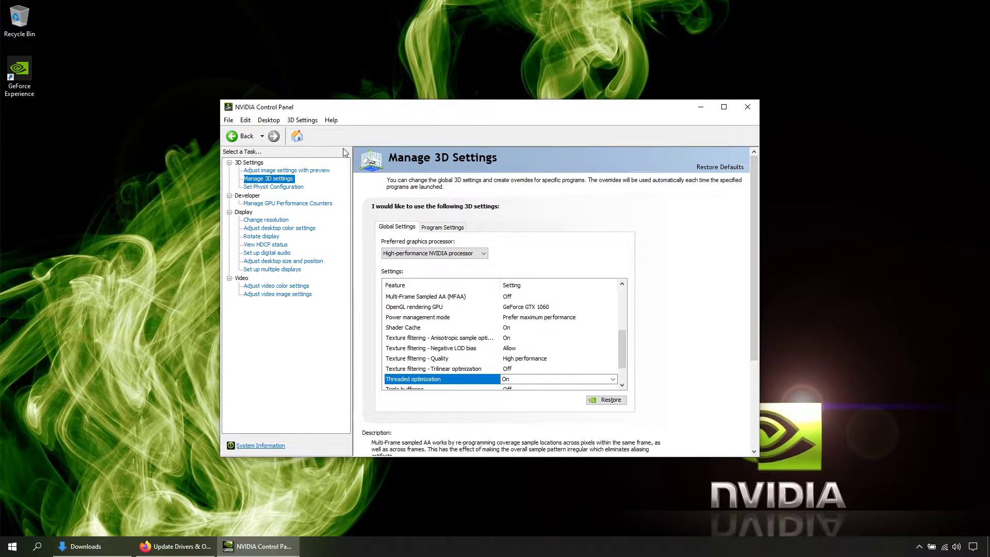
- Dedicate PhysX to the GeForce GTX 1060, apply it, and go to Adjust video color settings
{"action": "left_click", "coordinate": [279, 187]}
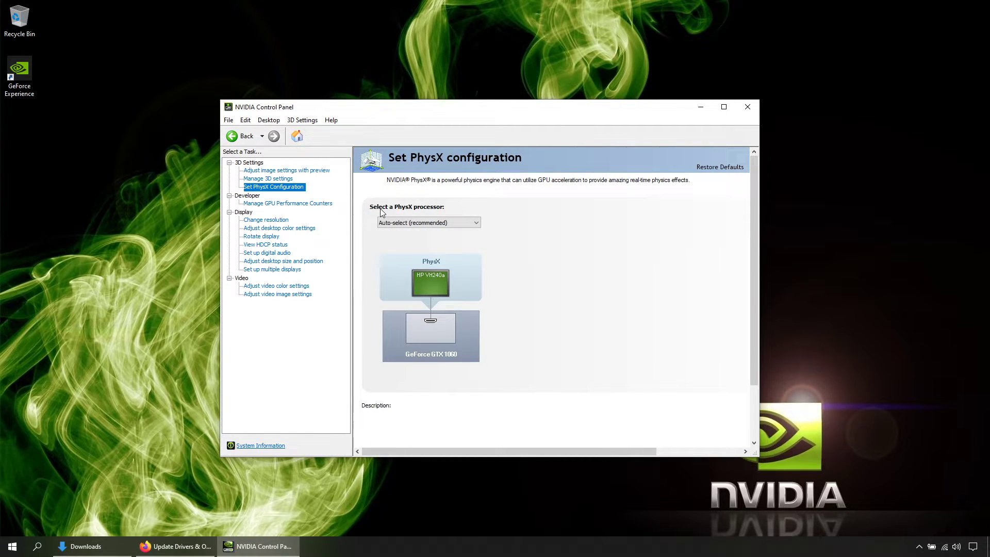
{"action": "left_click", "coordinate": [390, 223]}
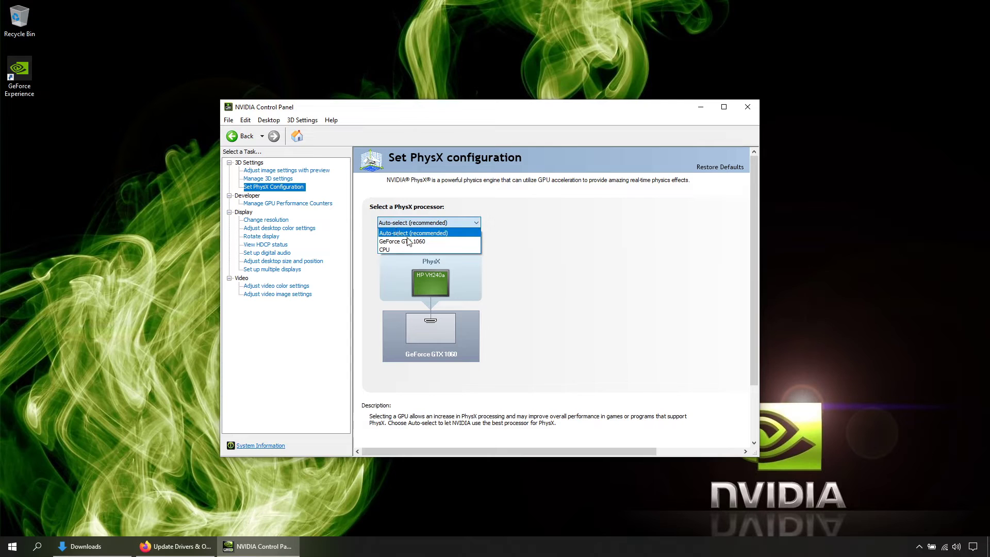
{"action": "left_click", "coordinate": [402, 240]}
{"action": "left_click", "coordinate": [677, 446]}
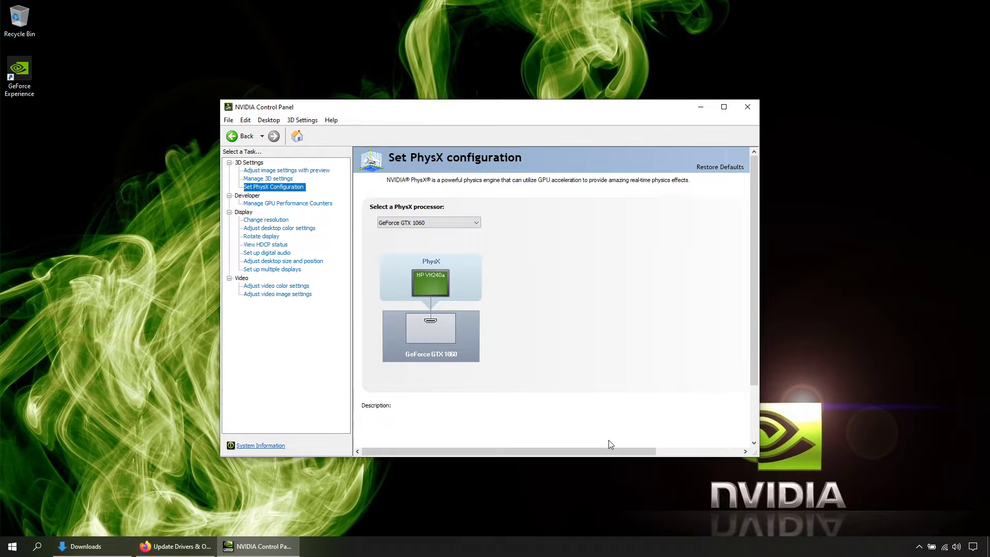
{"action": "left_click", "coordinate": [283, 287]}
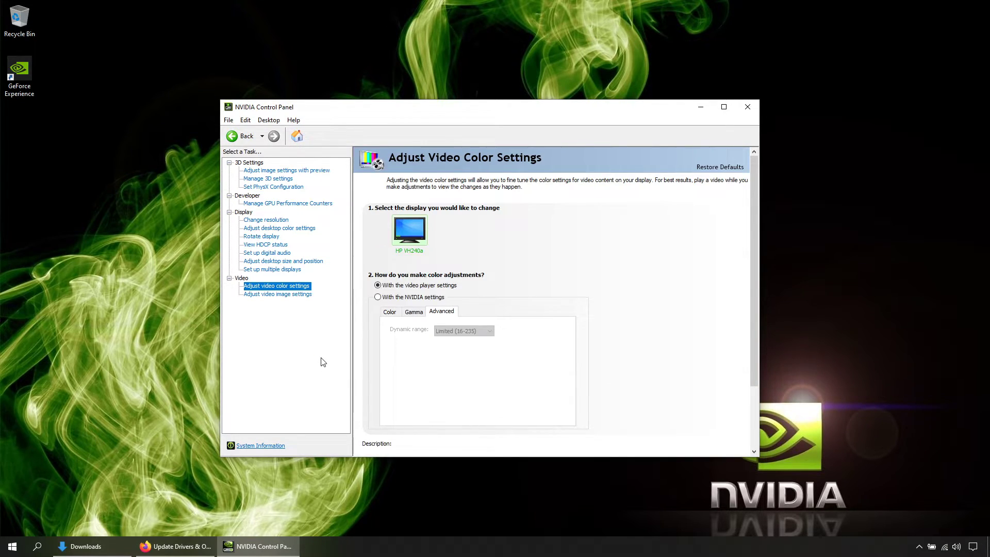
- Apply NVIDIA-controlled video colour with Full (0-255) dynamic range, then switch to Firefox
{"action": "left_click", "coordinate": [413, 301]}
{"action": "left_click", "coordinate": [467, 332]}
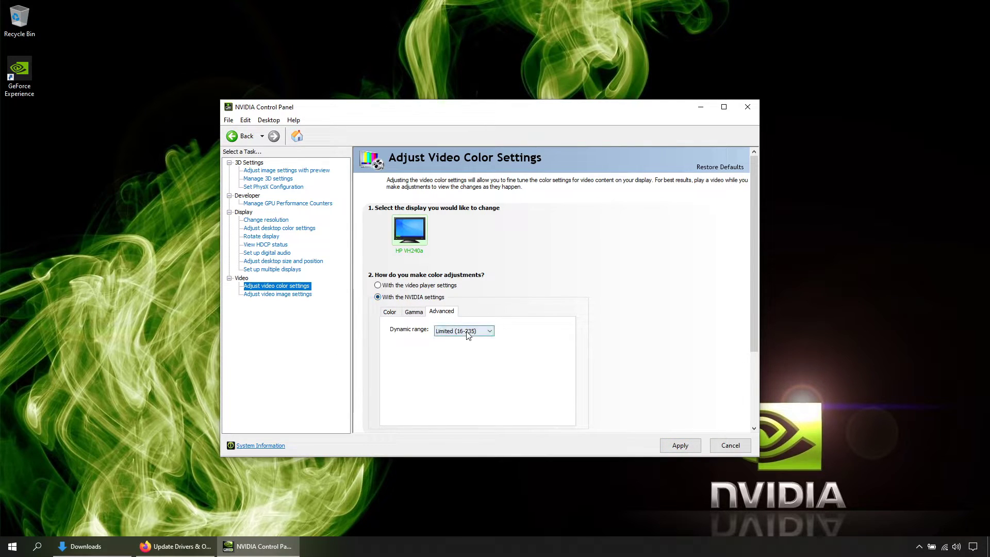
{"action": "left_click", "coordinate": [464, 340]}
{"action": "left_click", "coordinate": [676, 446]}
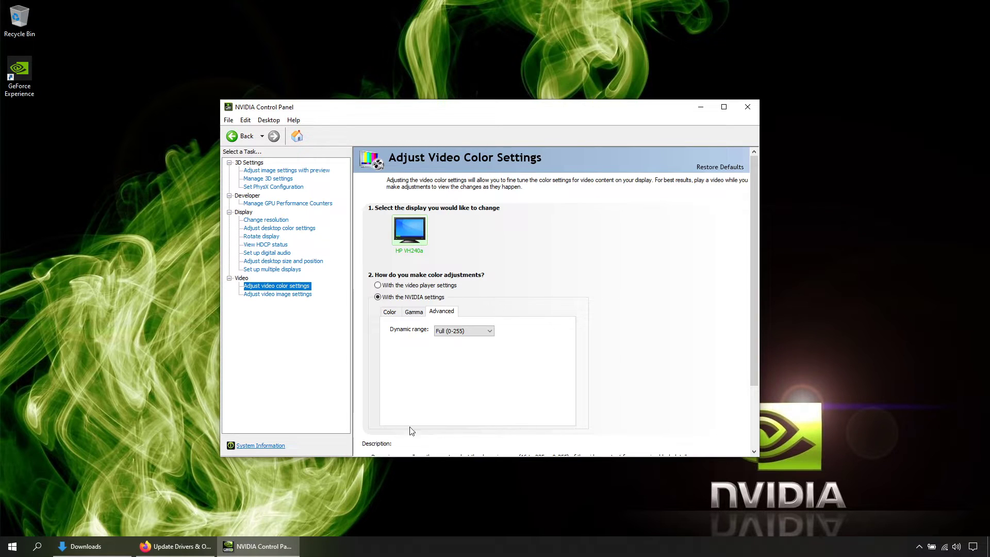
{"action": "left_click", "coordinate": [194, 548]}
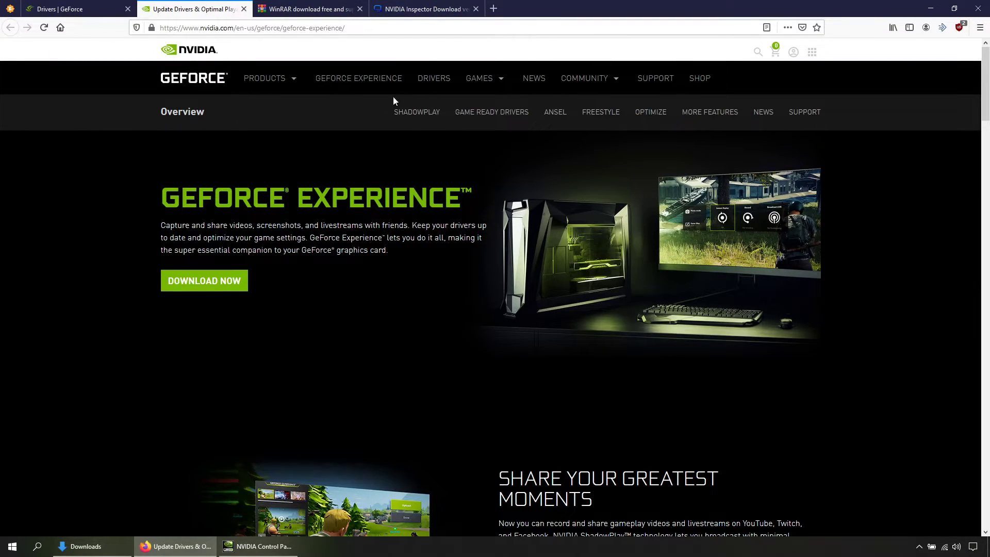
- Download NVIDIA Inspector via the guru3d (Author) link and check it in the downloads list
{"action": "left_click", "coordinate": [432, 8]}
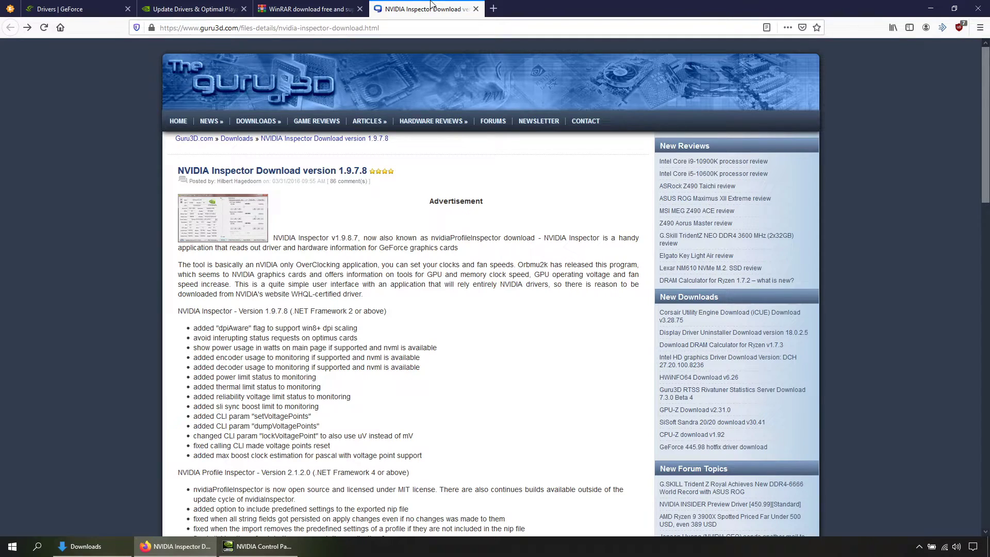
{"action": "scroll", "coordinate": [404, 292], "scroll_direction": "down", "scroll_amount": 8}
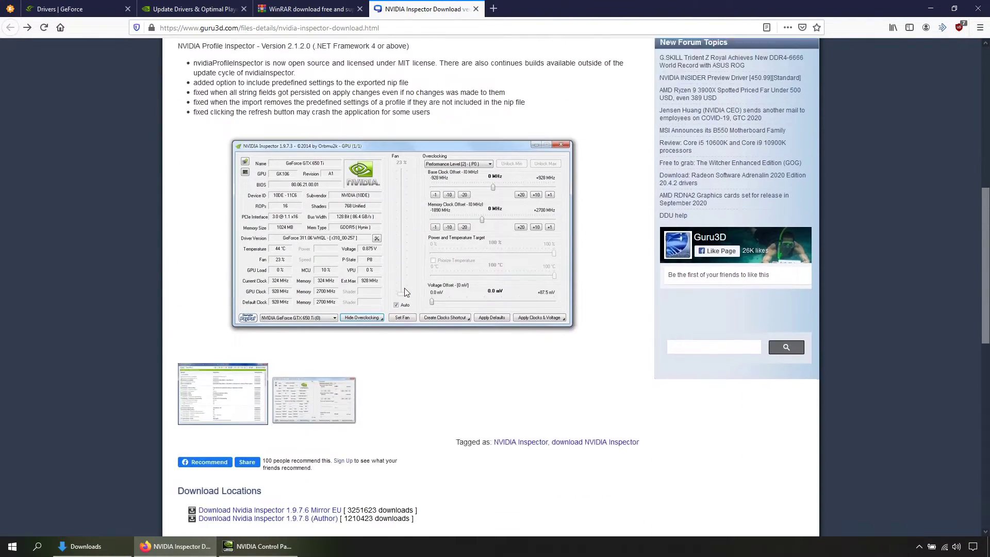
{"action": "scroll", "coordinate": [405, 292], "scroll_direction": "down", "scroll_amount": 4}
{"action": "left_click", "coordinate": [322, 315]}
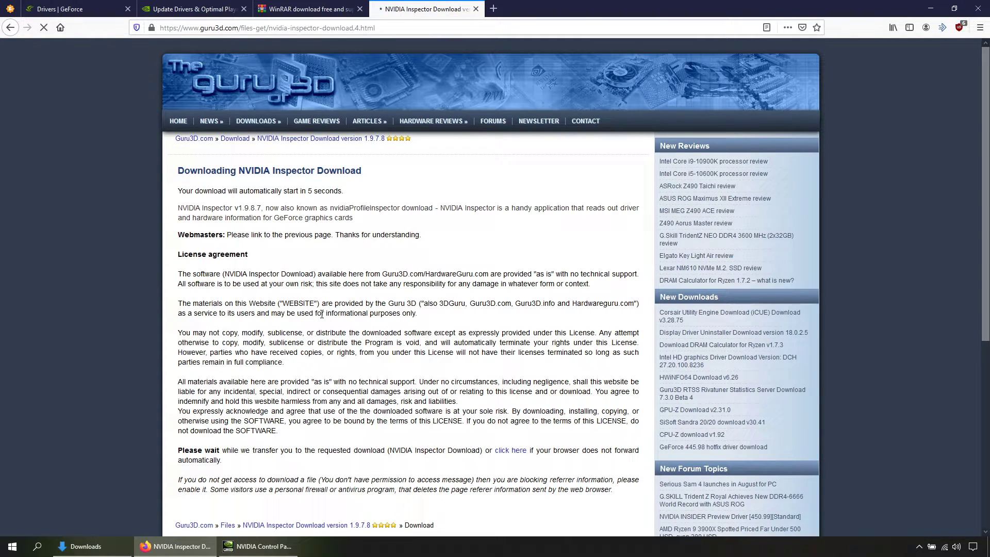
{"action": "left_click", "coordinate": [875, 29]}
{"action": "left_click", "coordinate": [875, 28]}
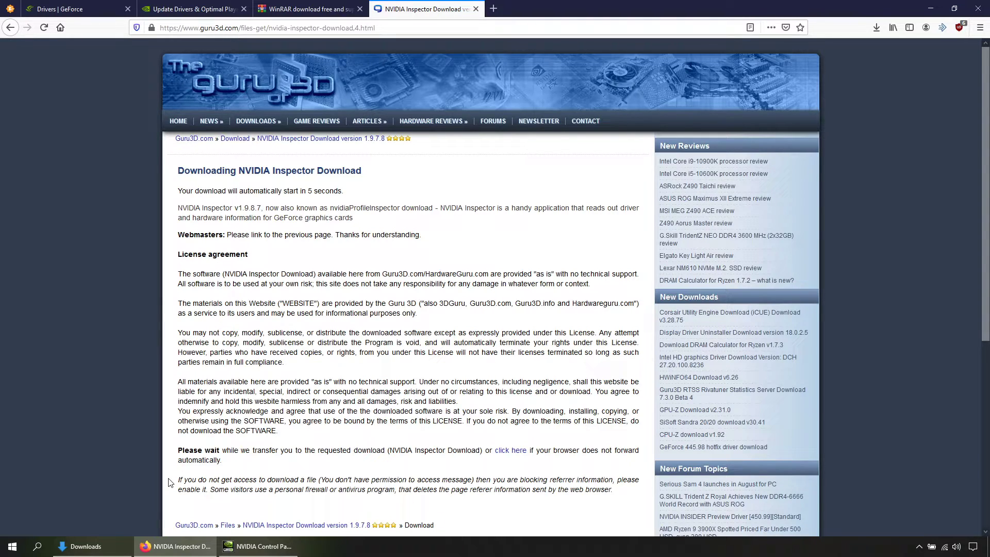
- Reach the WinRAR 5.90 English 64 bit download page, then minimize Firefox
{"action": "left_click", "coordinate": [307, 4]}
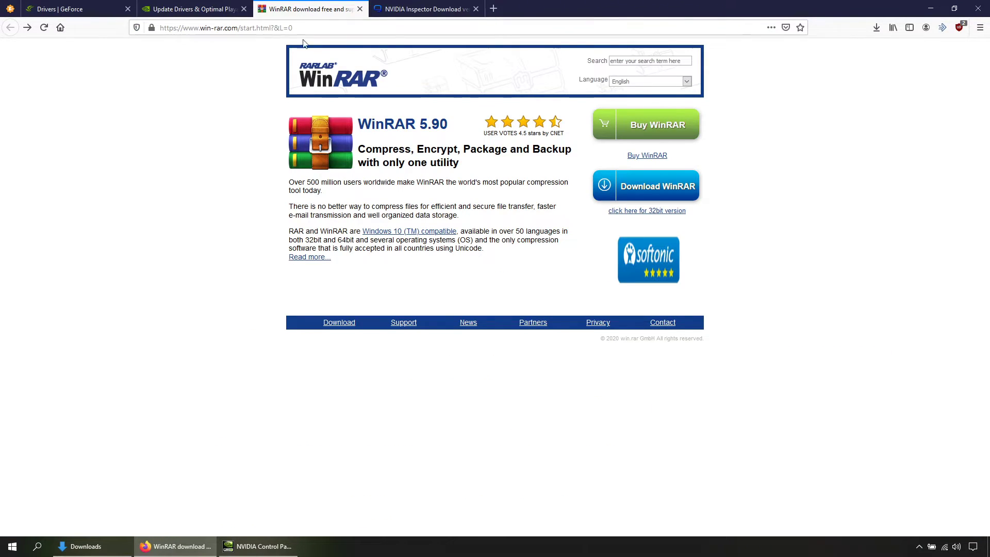
{"action": "left_click", "coordinate": [335, 324]}
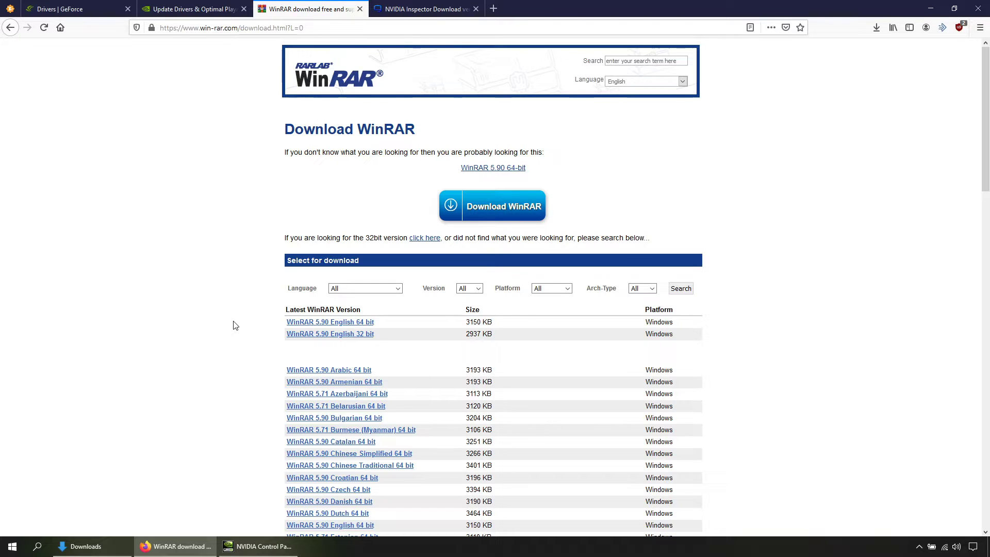
{"action": "left_click", "coordinate": [334, 323]}
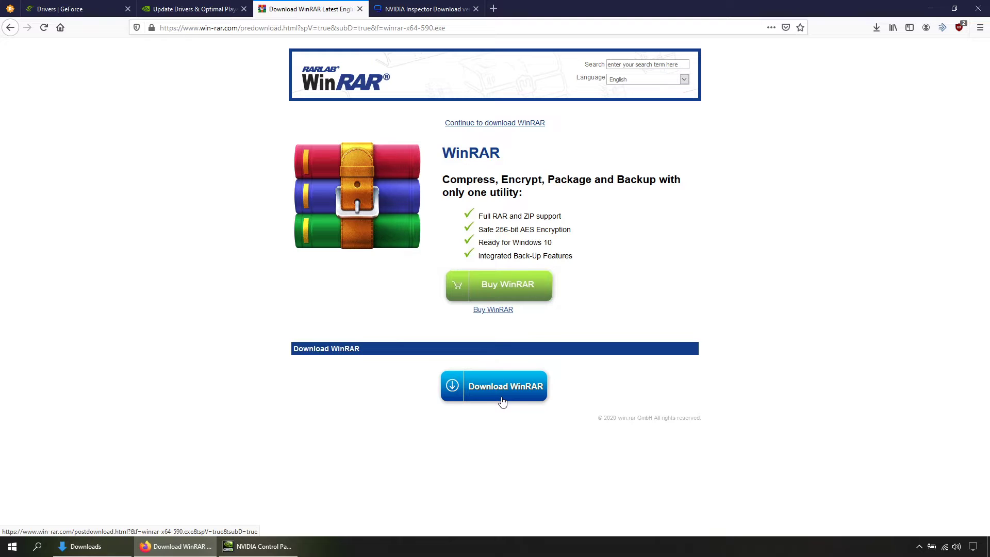
{"action": "left_click", "coordinate": [173, 548]}
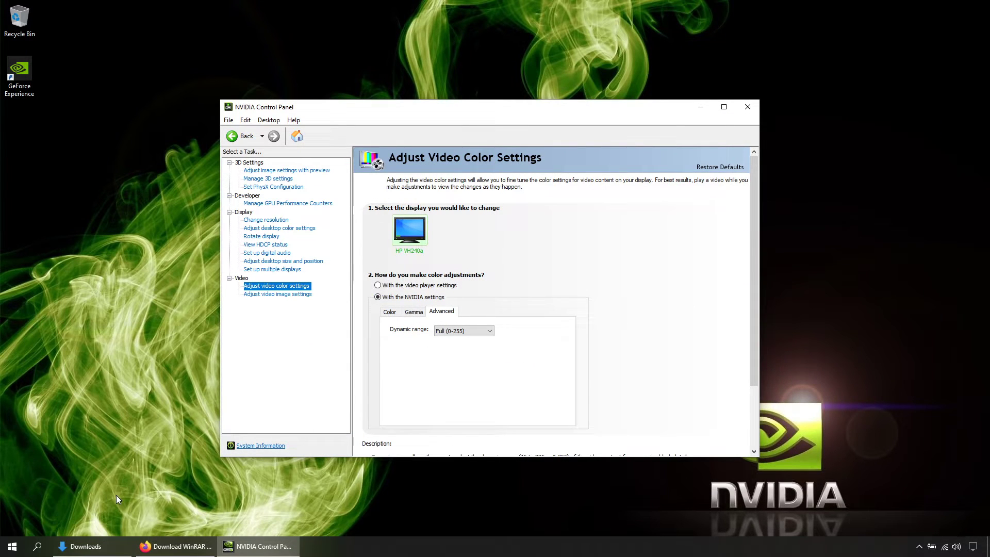
- Extract the nvidiaInspector archive in Downloads to an nvidiaInspector folder
{"action": "left_click", "coordinate": [82, 546]}
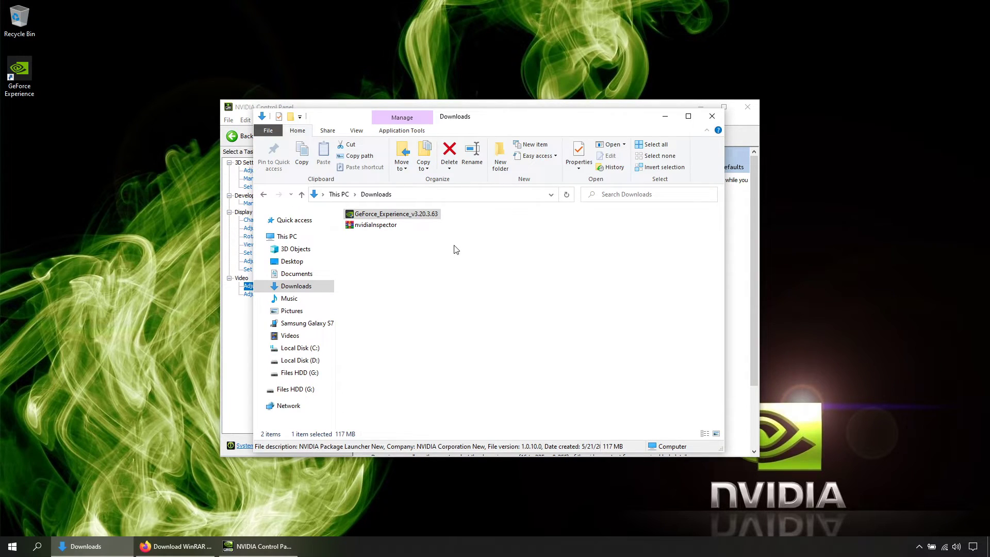
{"action": "right_click", "coordinate": [370, 226]}
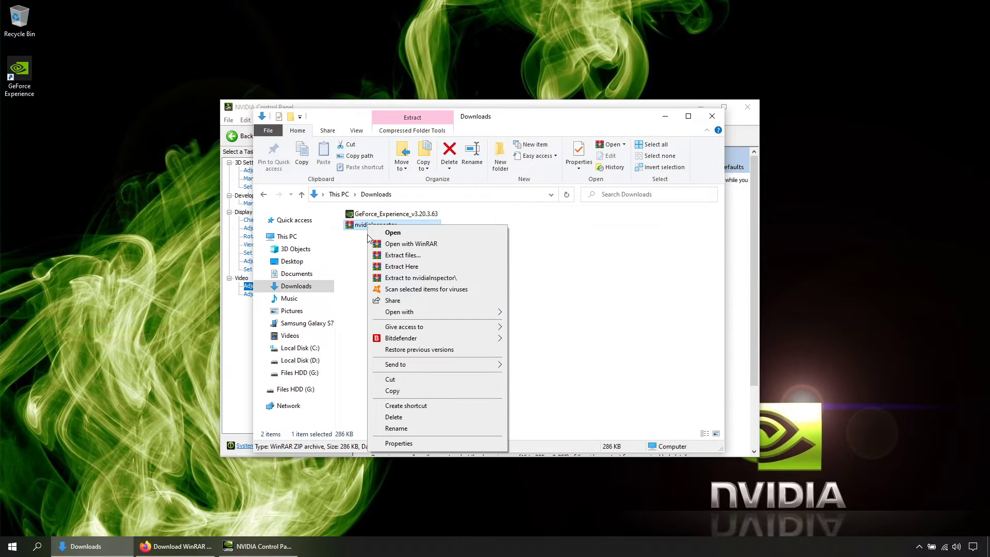
{"action": "left_click", "coordinate": [412, 279]}
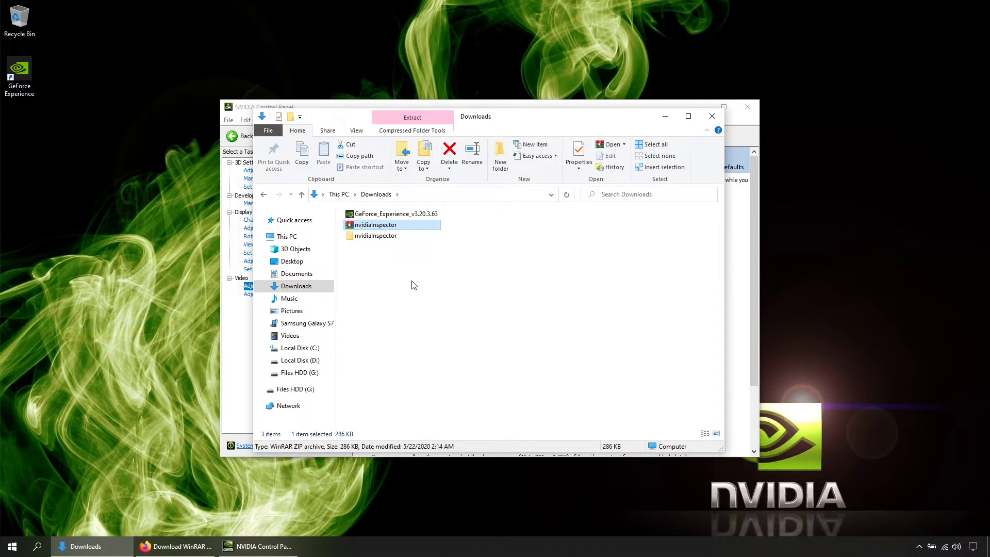
- Launch nvidiaProfileInspector from the extracted nvidiaInspector folder
{"action": "double_click", "coordinate": [376, 237]}
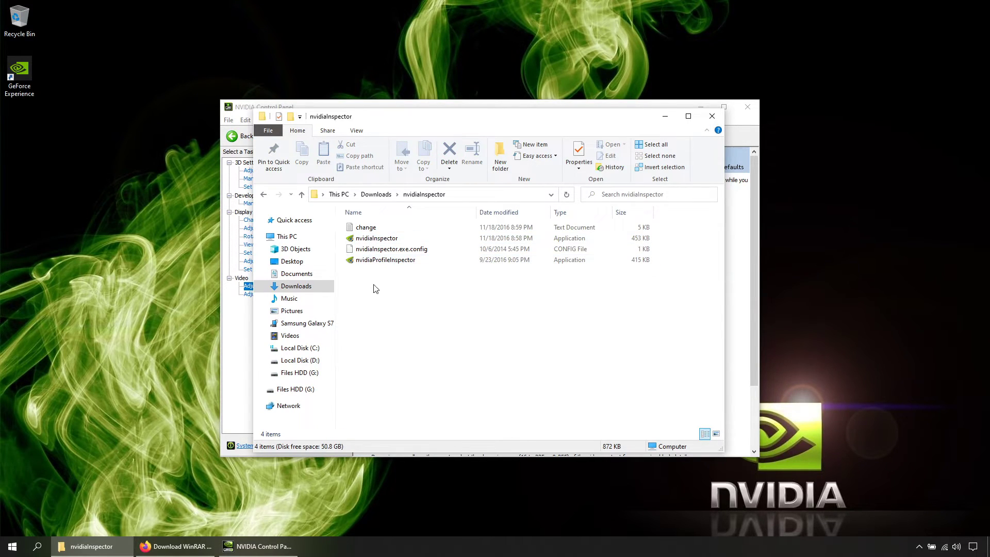
{"action": "left_click", "coordinate": [389, 262]}
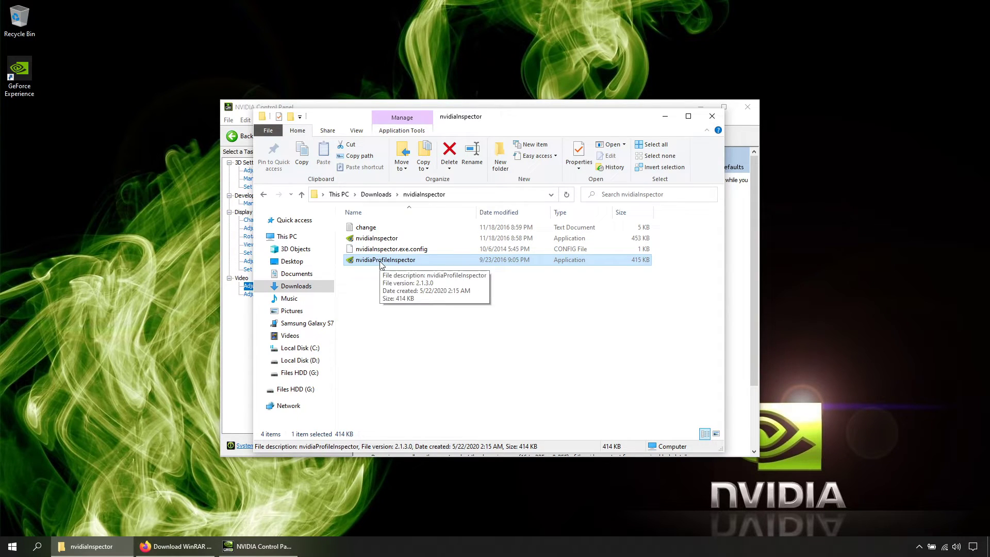
{"action": "double_click", "coordinate": [381, 261]}
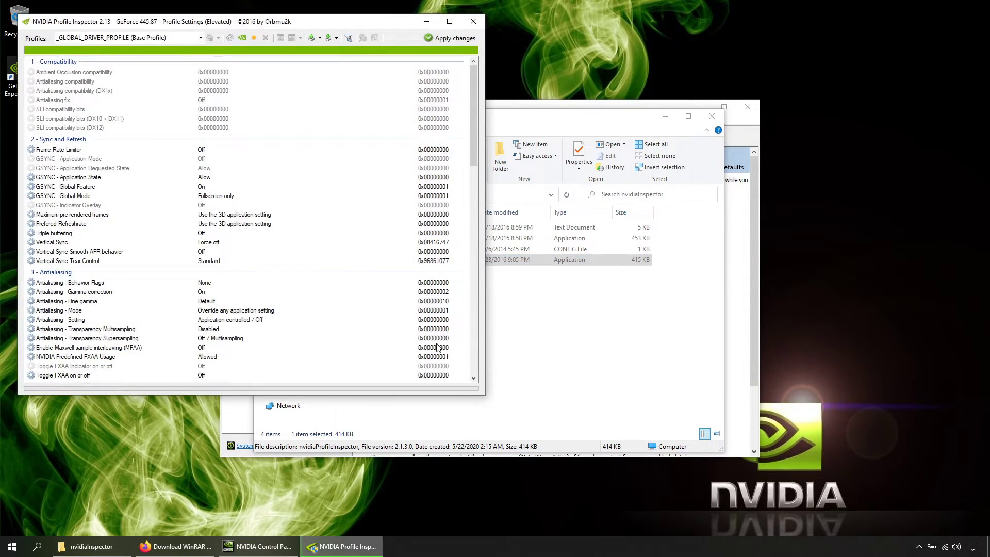
- Centre the Profile Inspector window and apply Maximum pre-rendered frames of 1 globally
{"action": "left_click_drag", "start_coordinate": [197, 26], "coordinate": [449, 103]}
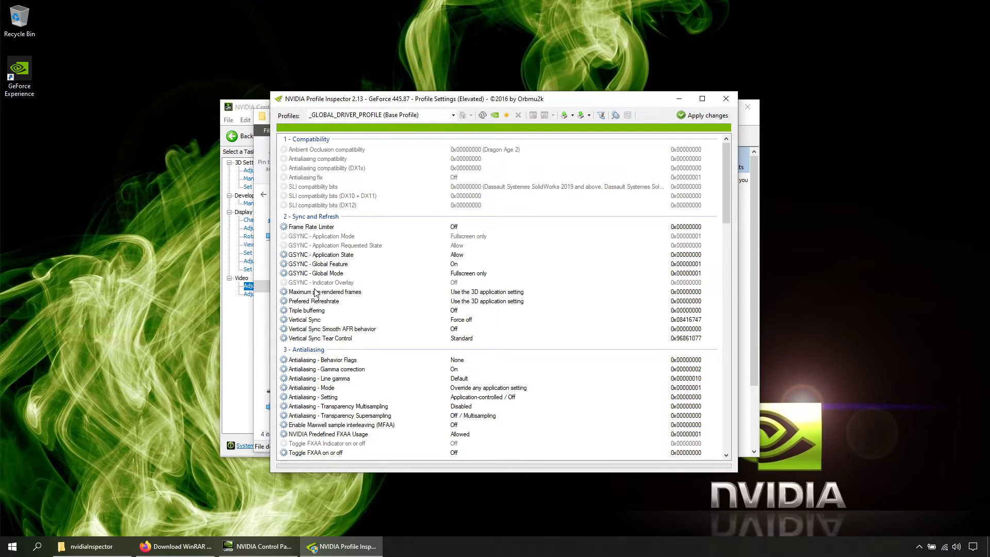
{"action": "left_click", "coordinate": [551, 291]}
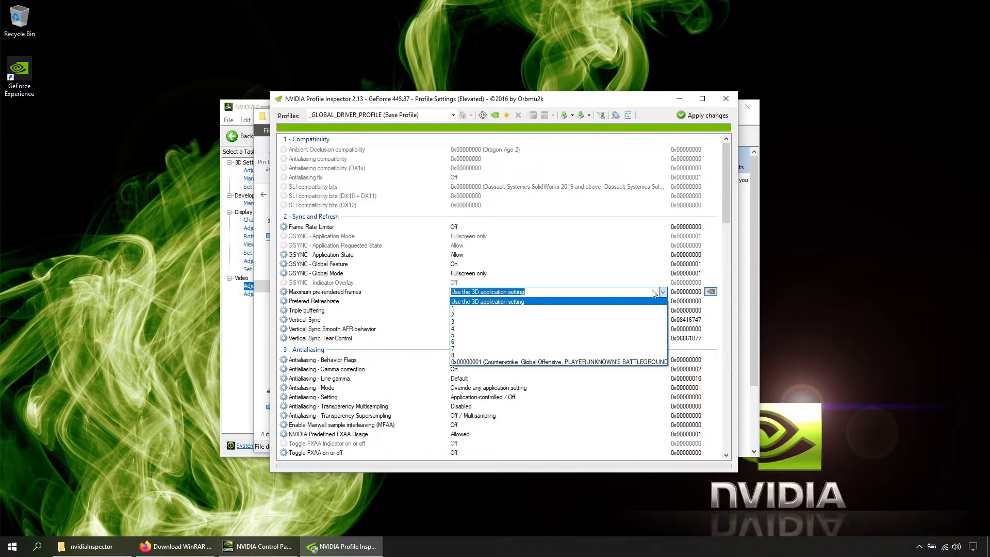
{"action": "left_click", "coordinate": [456, 305]}
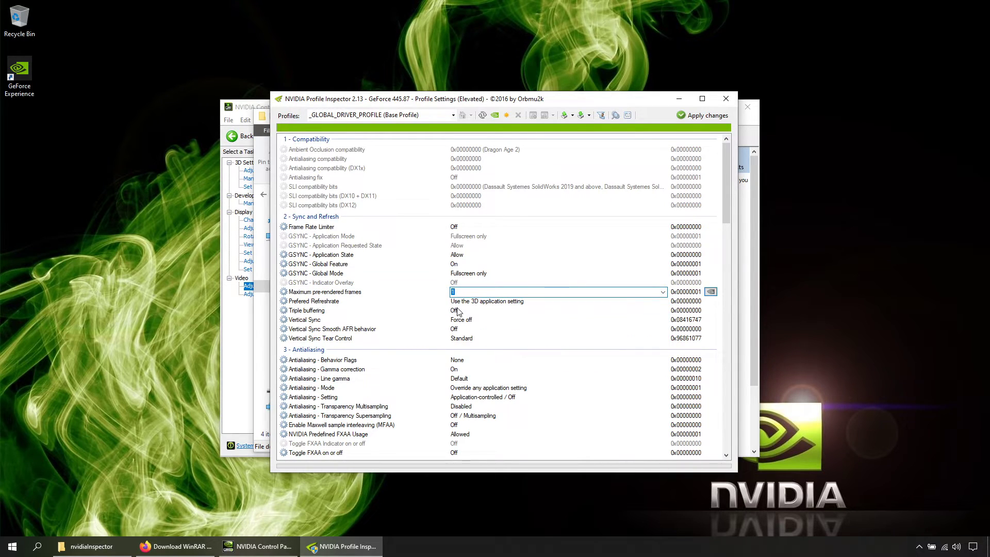
{"action": "left_click", "coordinate": [684, 115]}
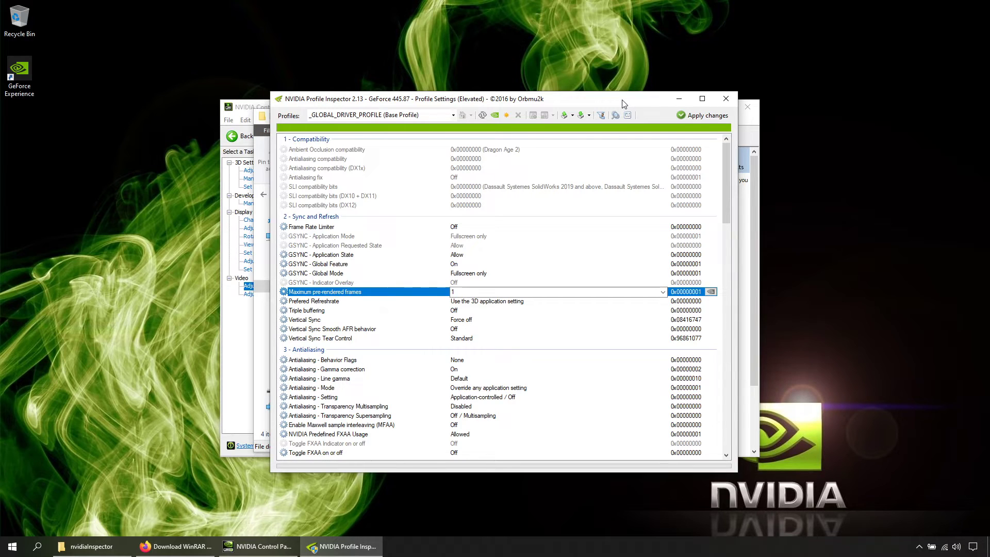
{"action": "left_click", "coordinate": [454, 114]}
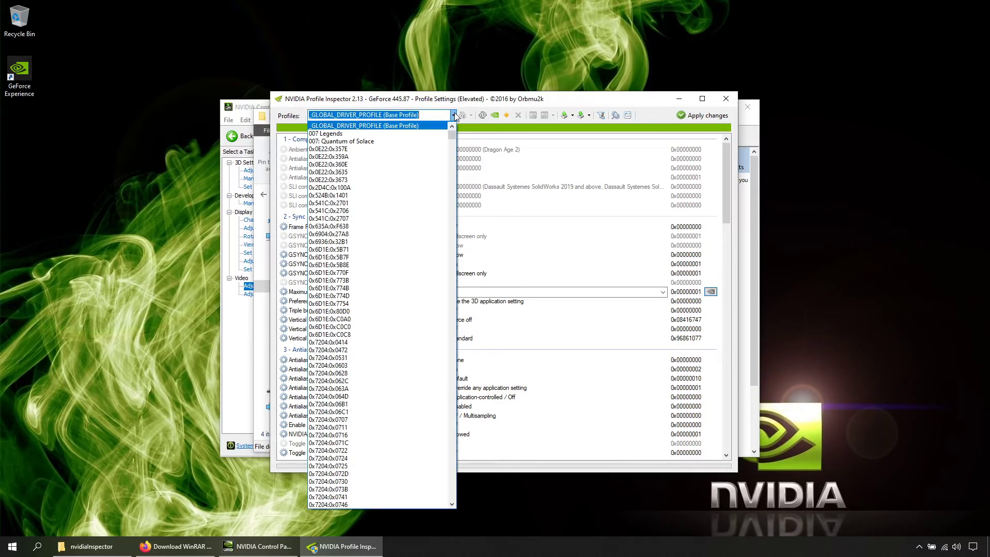
{"action": "left_click_drag", "start_coordinate": [452, 133], "coordinate": [451, 487]}
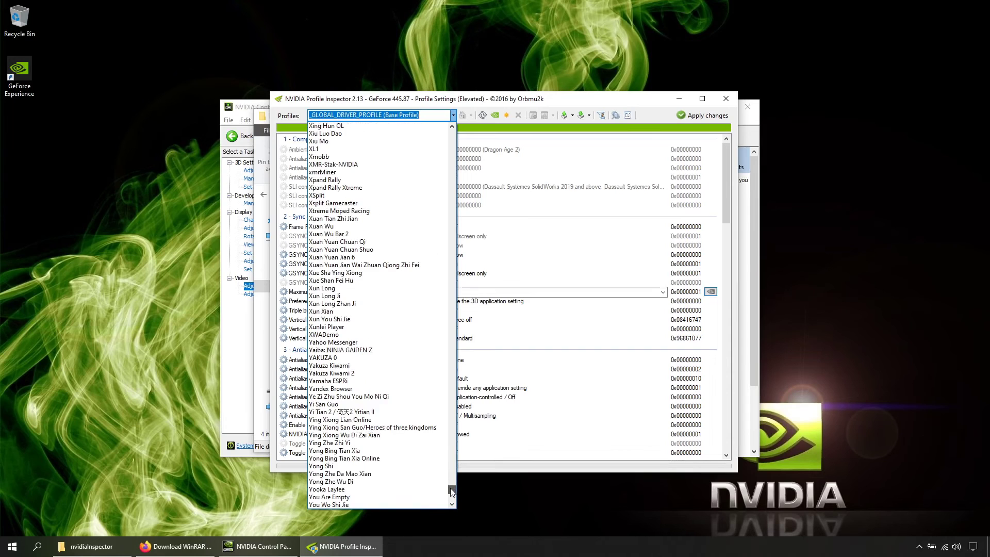
{"action": "left_click", "coordinate": [385, 195]}
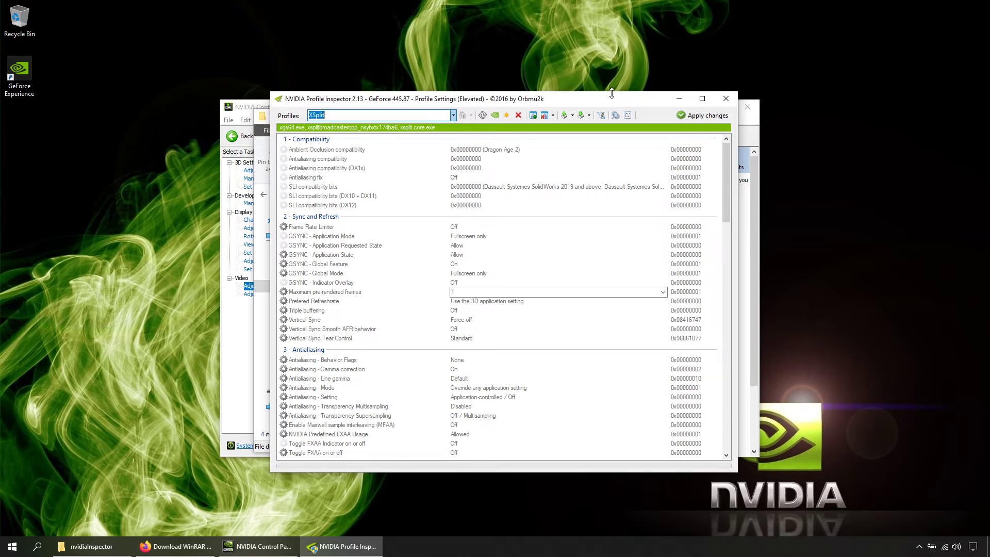
{"action": "left_click", "coordinate": [454, 115]}
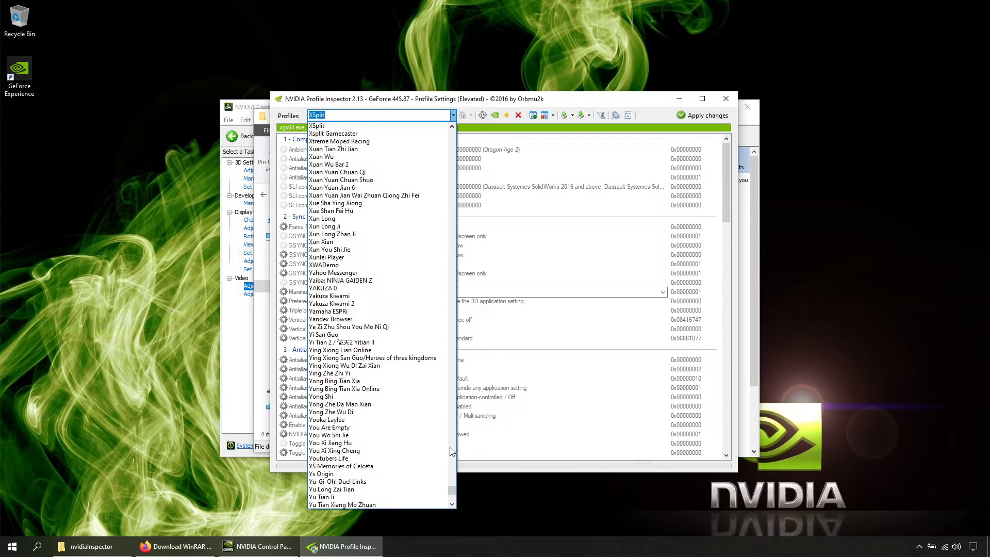
{"action": "left_click_drag", "start_coordinate": [453, 487], "coordinate": [452, 131]}
{"action": "left_click", "coordinate": [383, 126]}
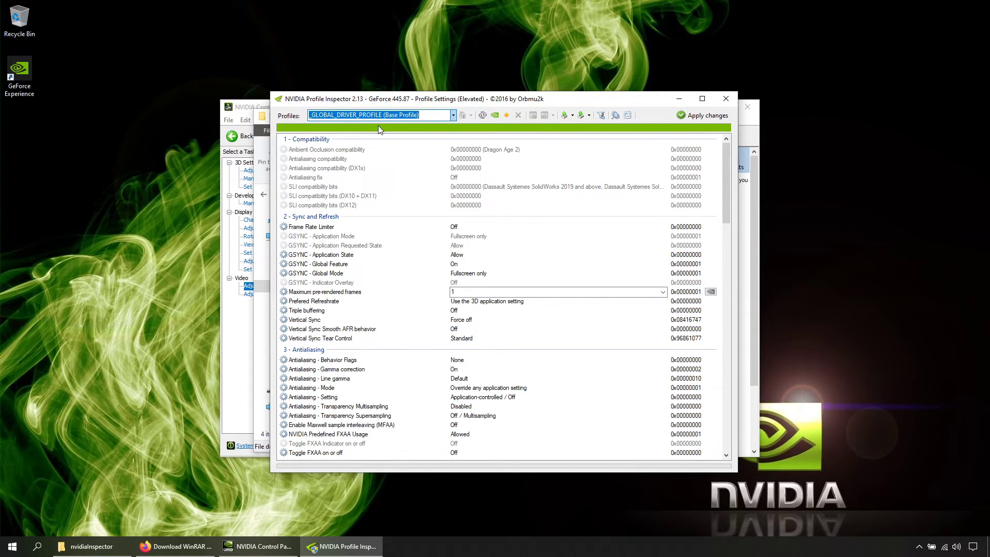